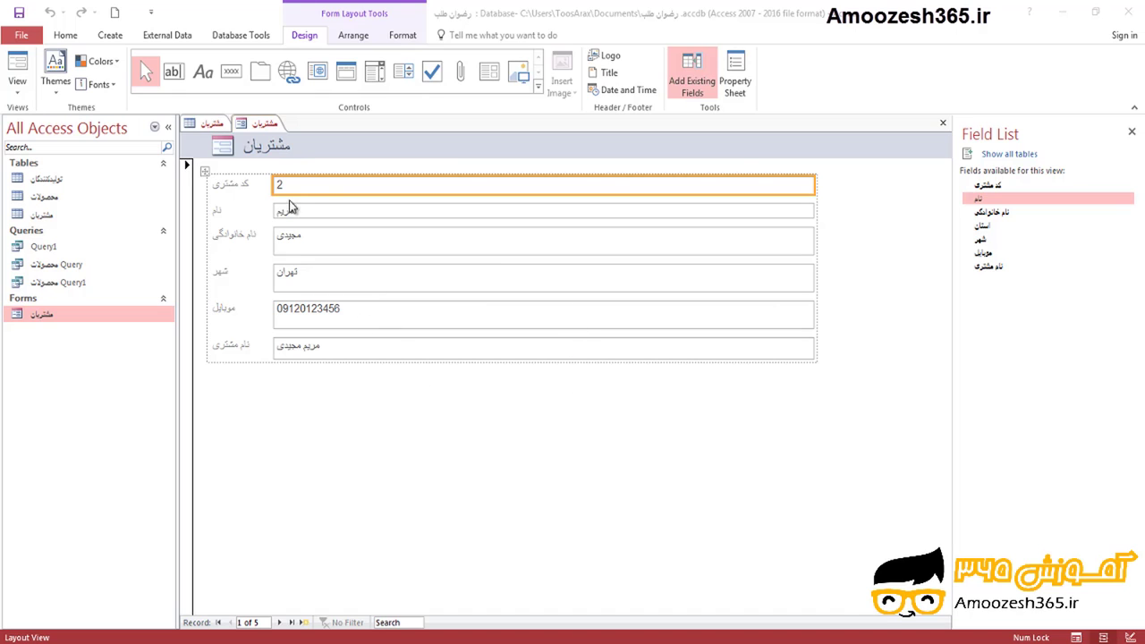
Keep the مشتریان form in Layout View and arrange all its labels and fields in a Tabular layout.
right_click(260, 124)
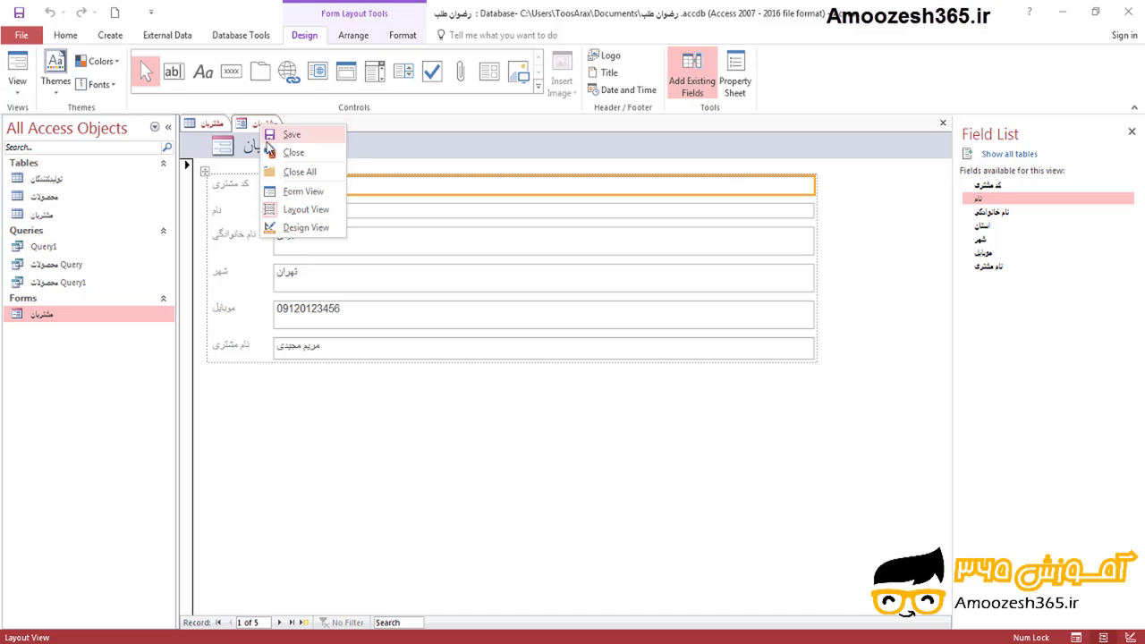
left_click(288, 215)
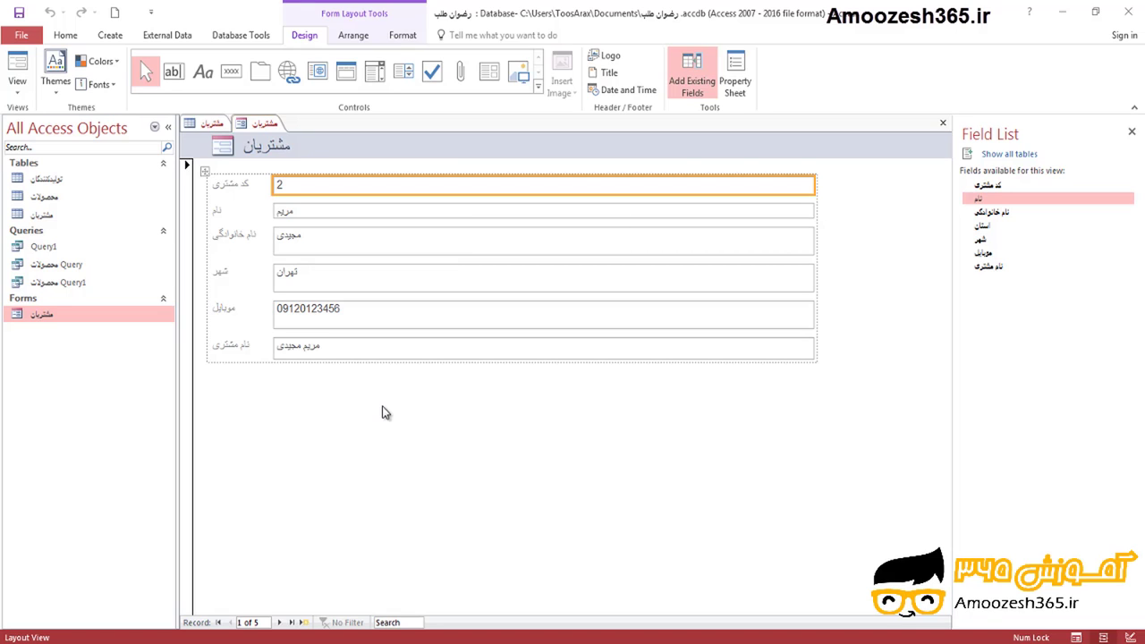
left_click(237, 188)
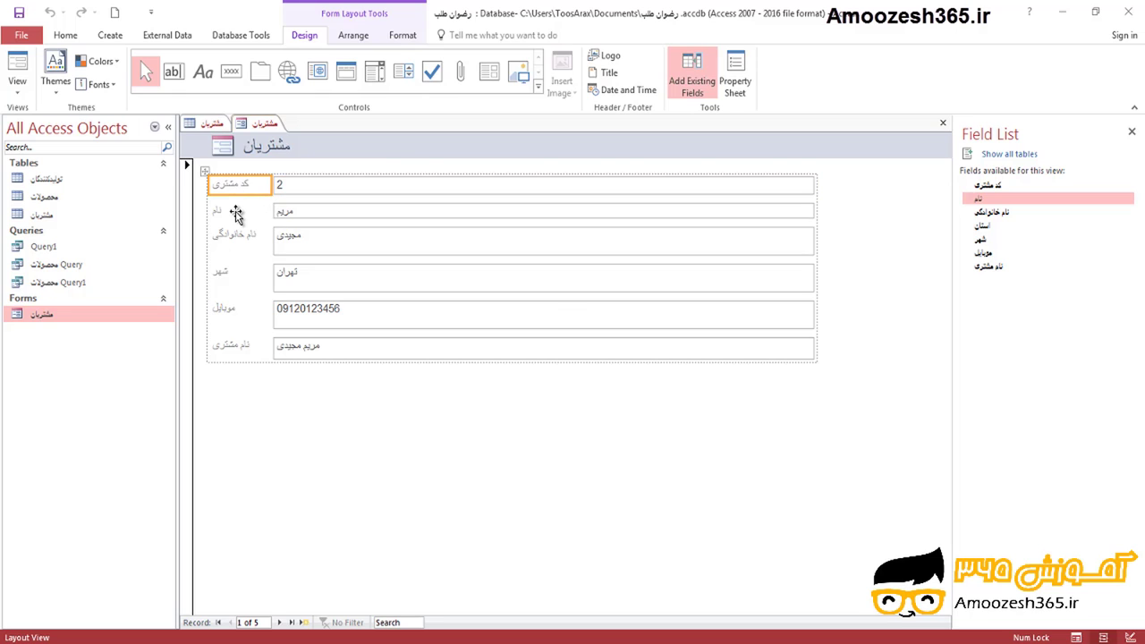
left_click(236, 213)
left_click(240, 188)
left_click(238, 211, "ctrl")
left_click(237, 238, "ctrl")
left_click(238, 270, "ctrl")
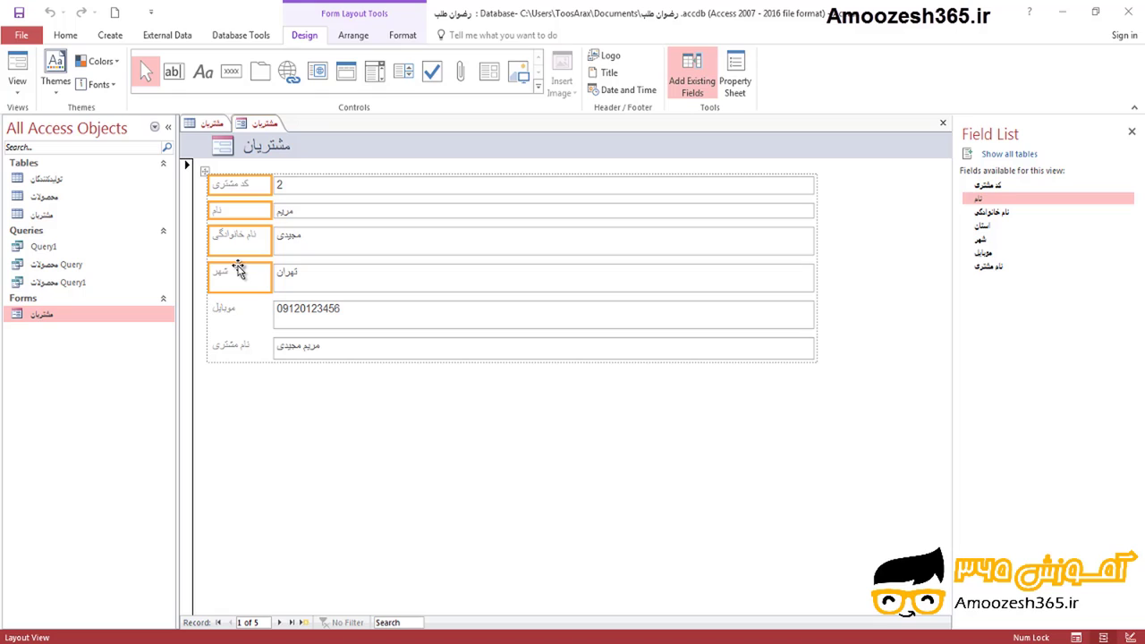
left_click(205, 171)
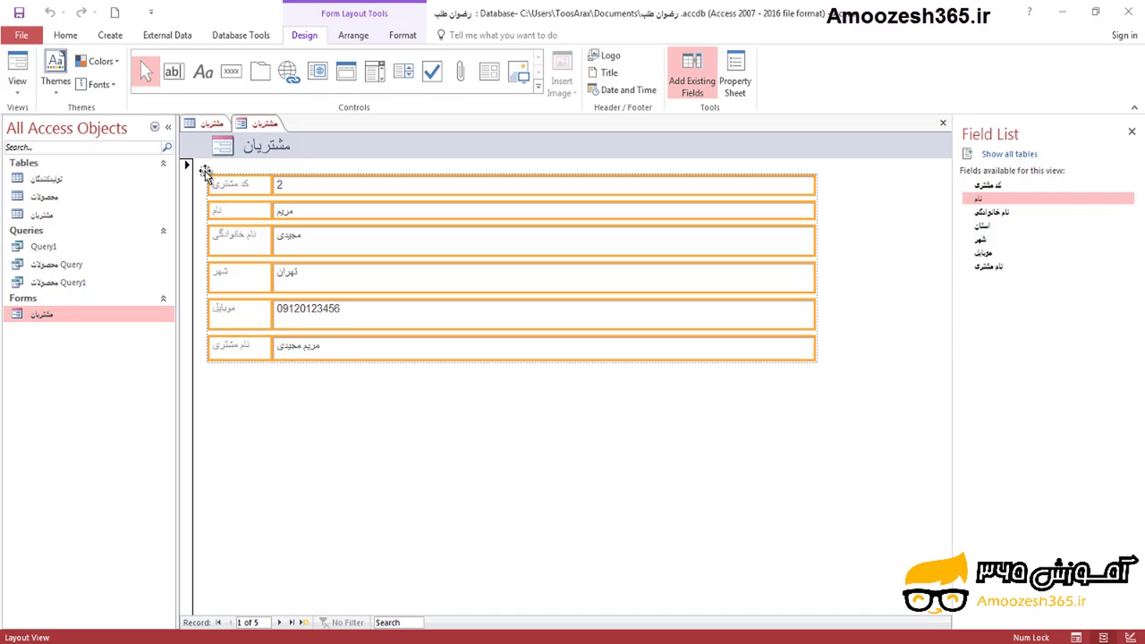
right_click(241, 211)
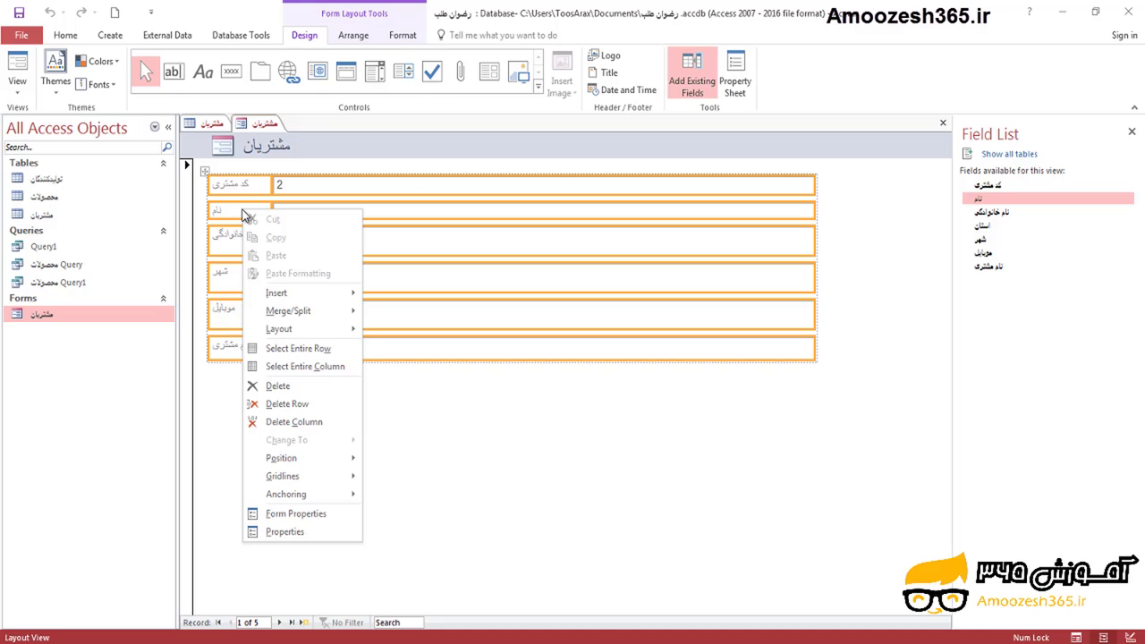
mouse_move(274, 338)
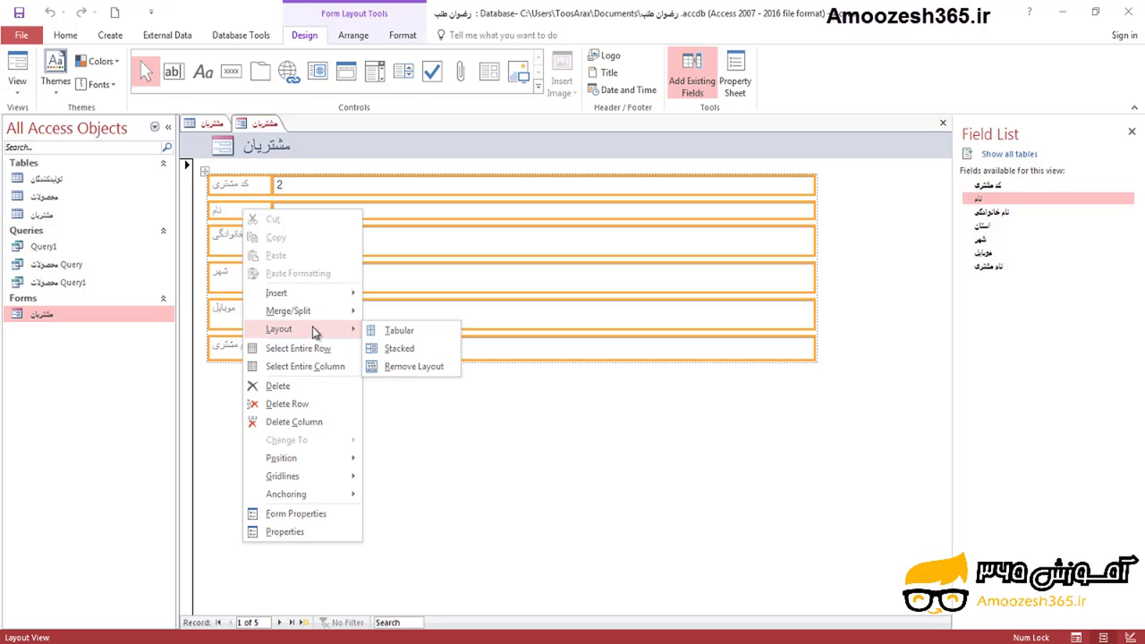
left_click(399, 331)
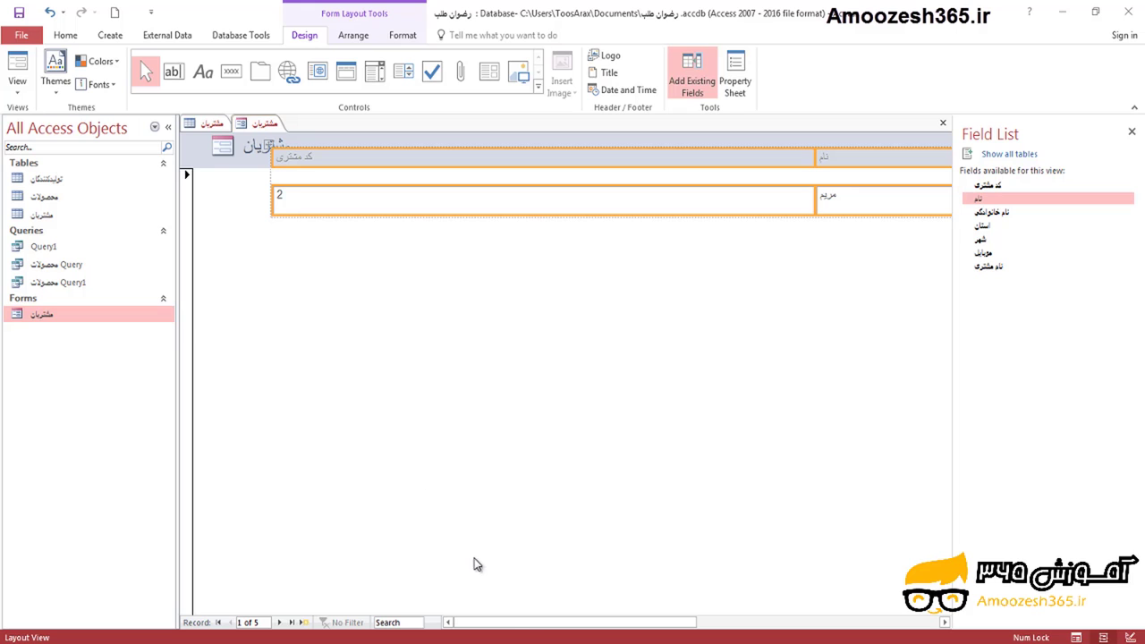
left_click_drag(516, 622, 429, 626)
Create a Multiple Items form for the مشتریان records.
left_click(109, 38)
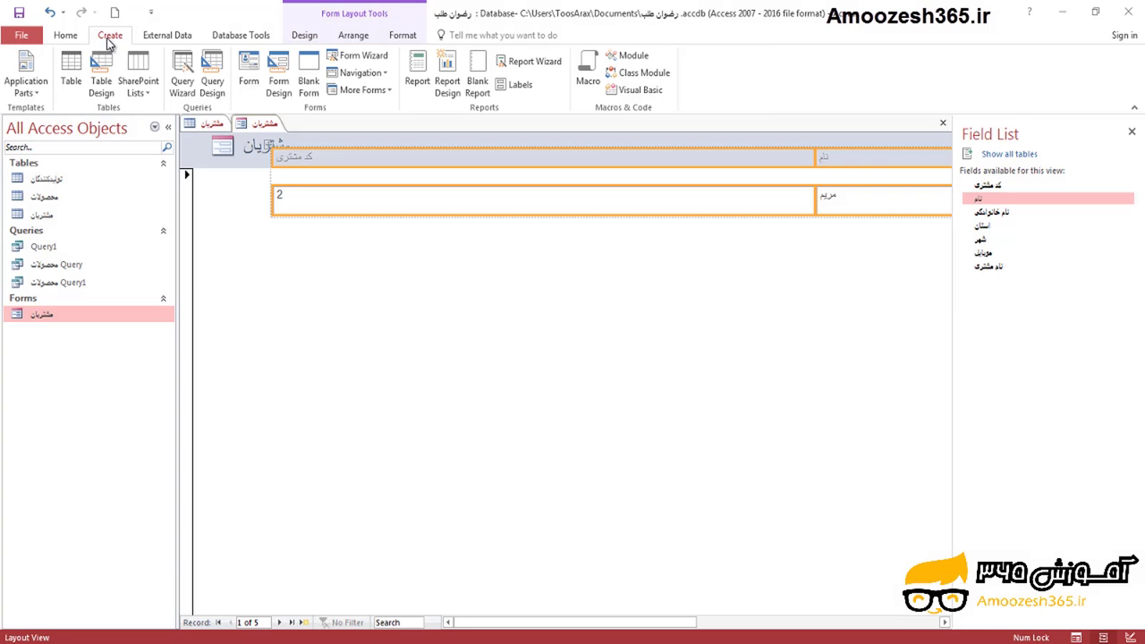
left_click(390, 92)
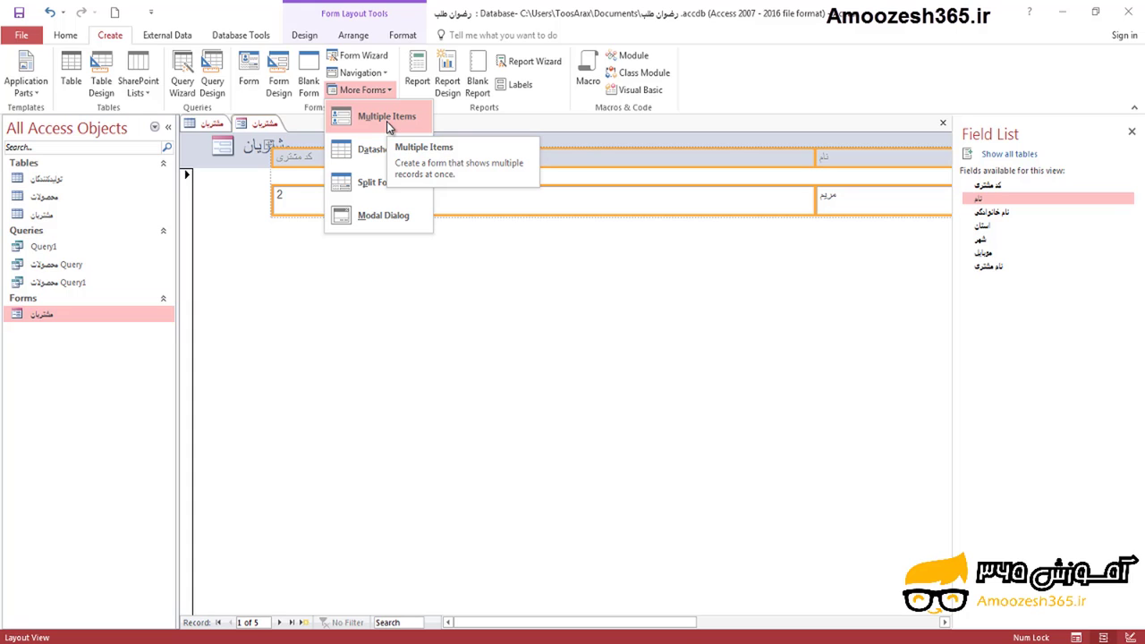
left_click(387, 121)
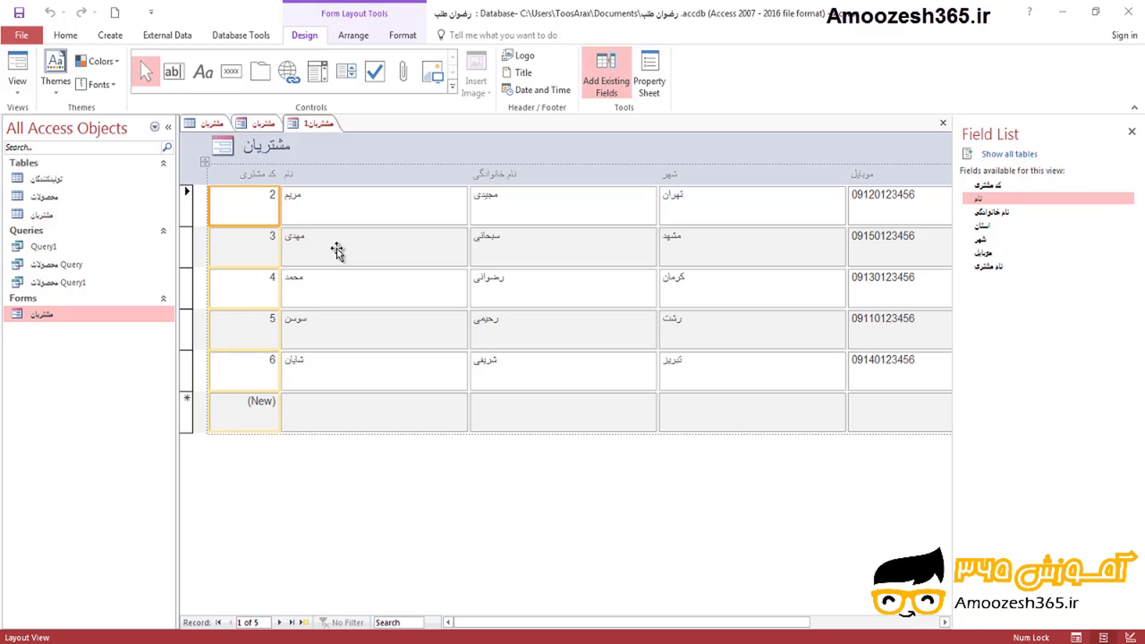
Return to the original مشتریان form with the tabular layout and switch it to Design View.
left_click(260, 125)
right_click(262, 129)
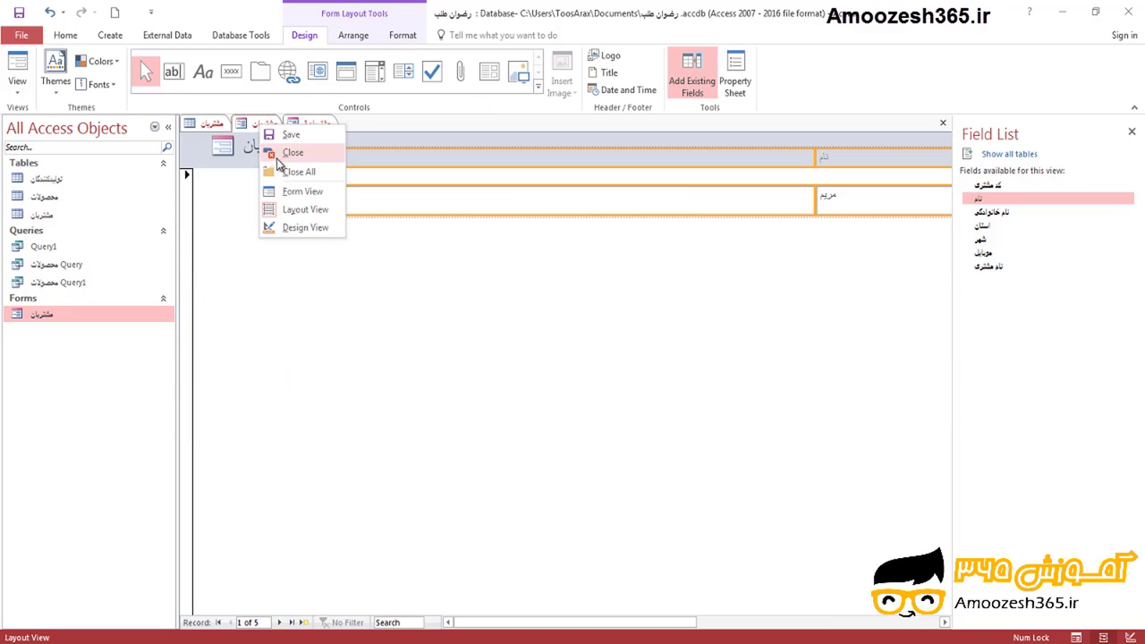
left_click(257, 128)
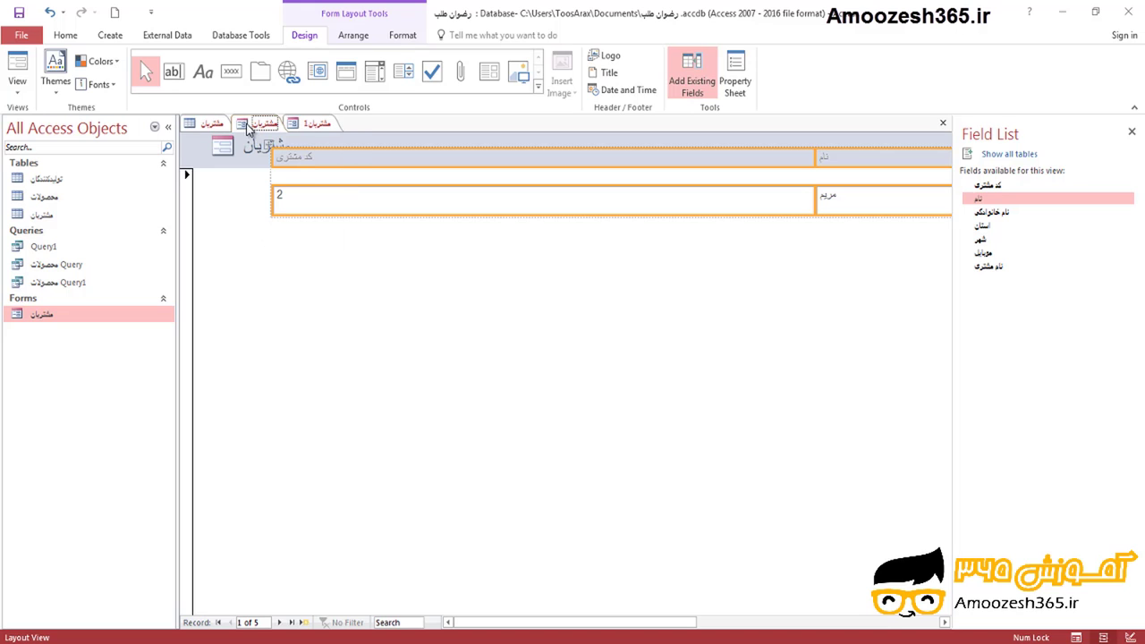
right_click(258, 128)
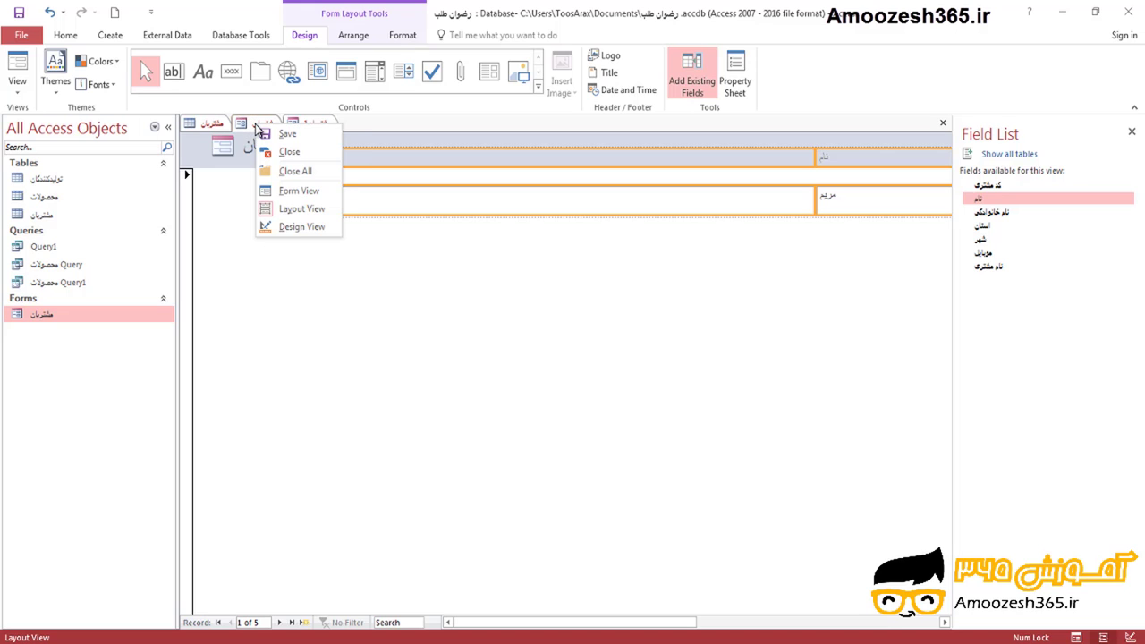
left_click(289, 228)
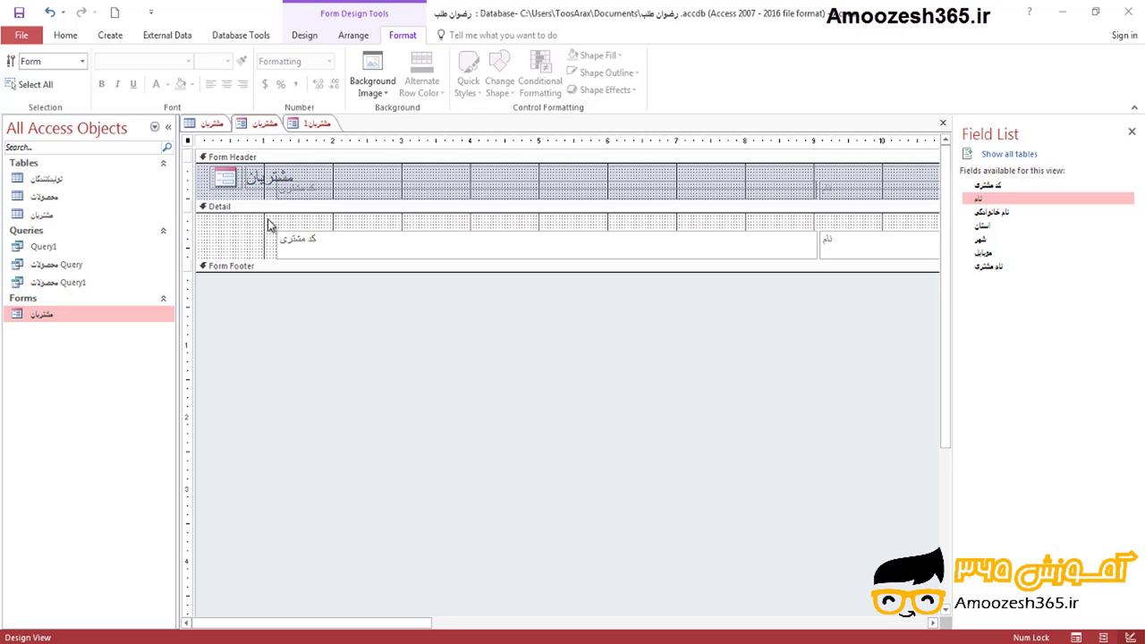
right_click(261, 123)
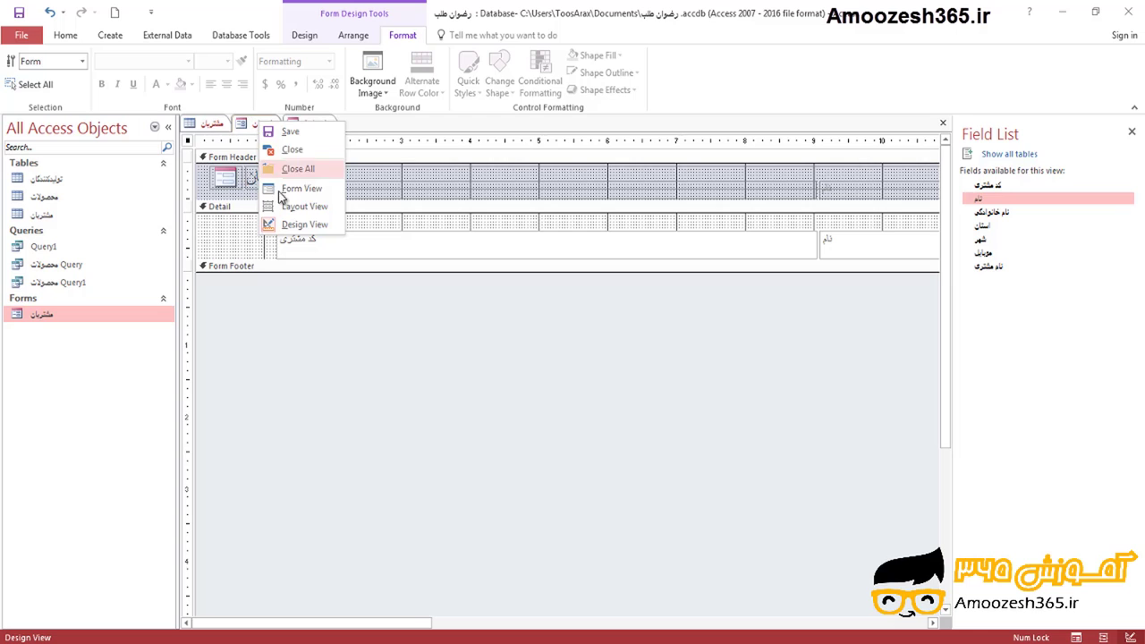
left_click(286, 226)
Show the Property Sheet for the مشتریان form.
left_click(304, 35)
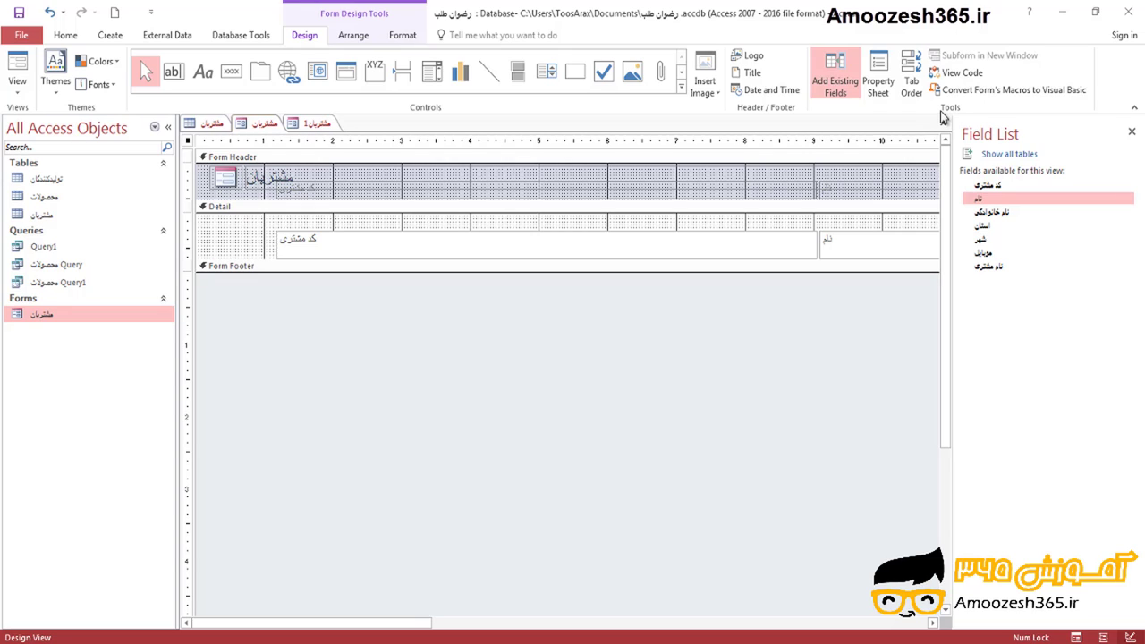
left_click_drag(275, 25, 329, 46)
mouse_move(803, 45)
left_mouse_down()
mouse_move(1034, 108)
mouse_move(1141, 116)
left_mouse_up()
left_click_drag(935, 99, 967, 122)
left_click_drag(858, 38, 896, 114)
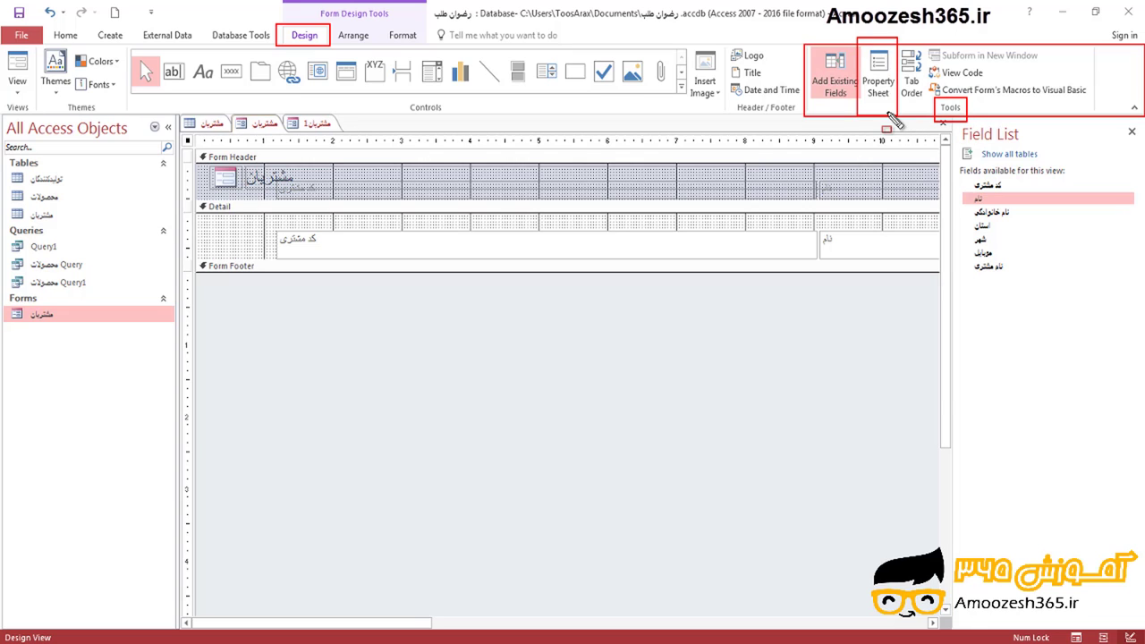
key("Escape")
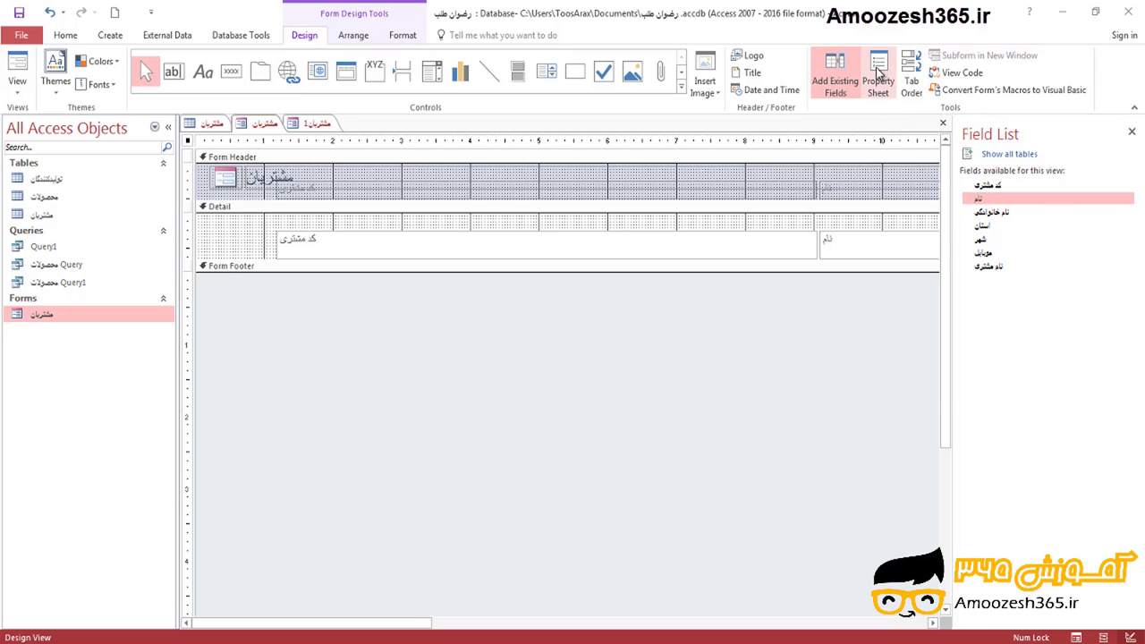
left_click(878, 73)
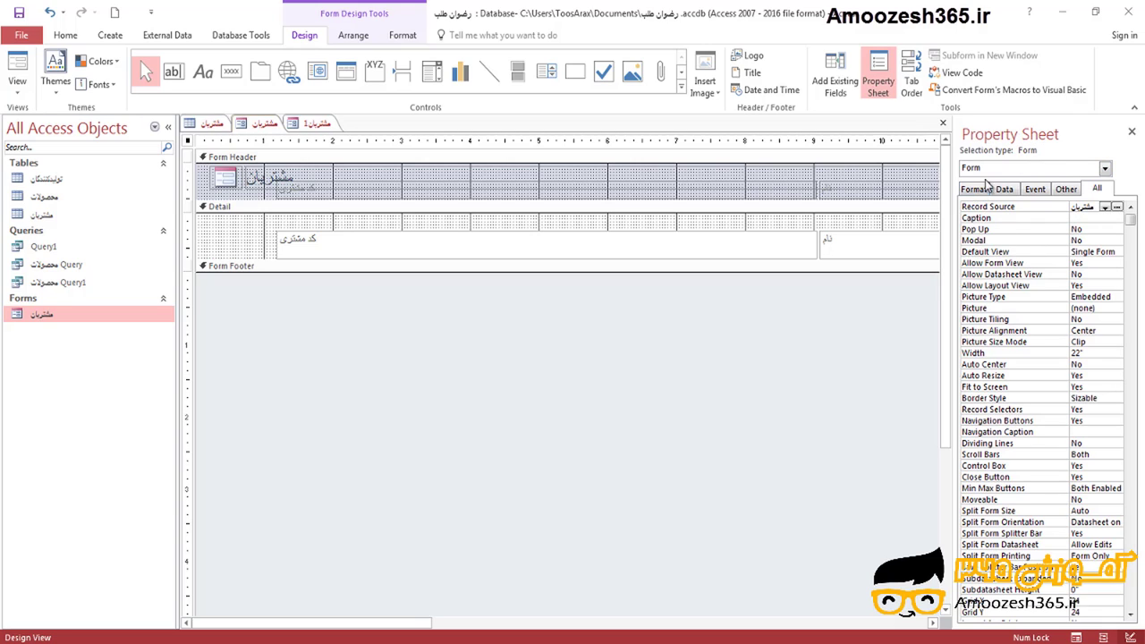
Set the form's Default View to Continuous Forms and widen the value column of its property list.
left_click(975, 191)
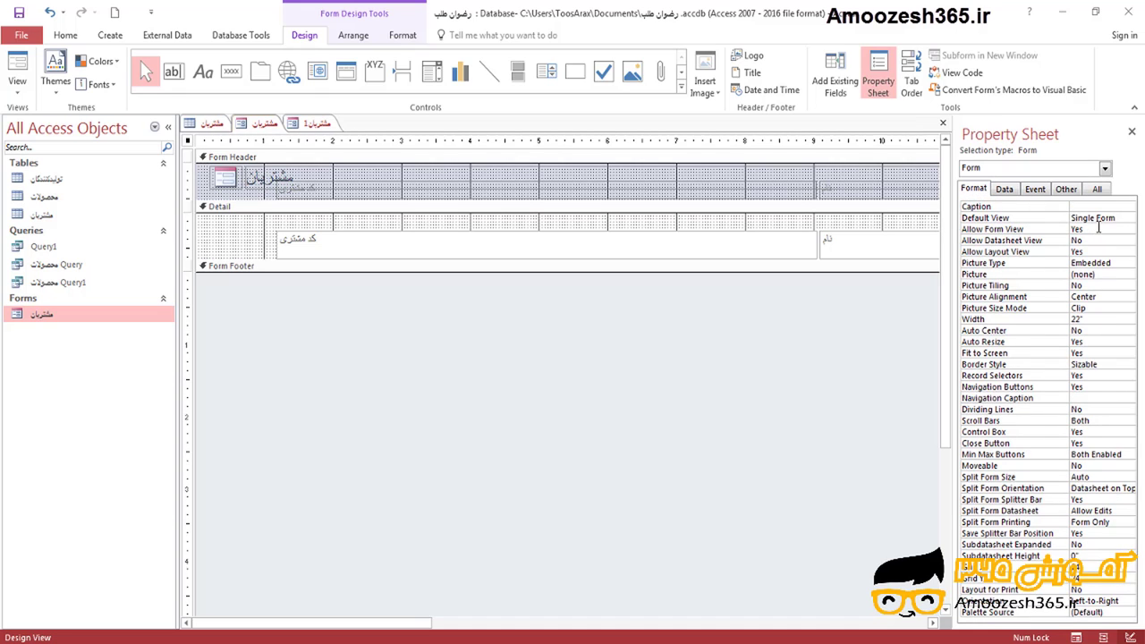
left_click(1129, 219)
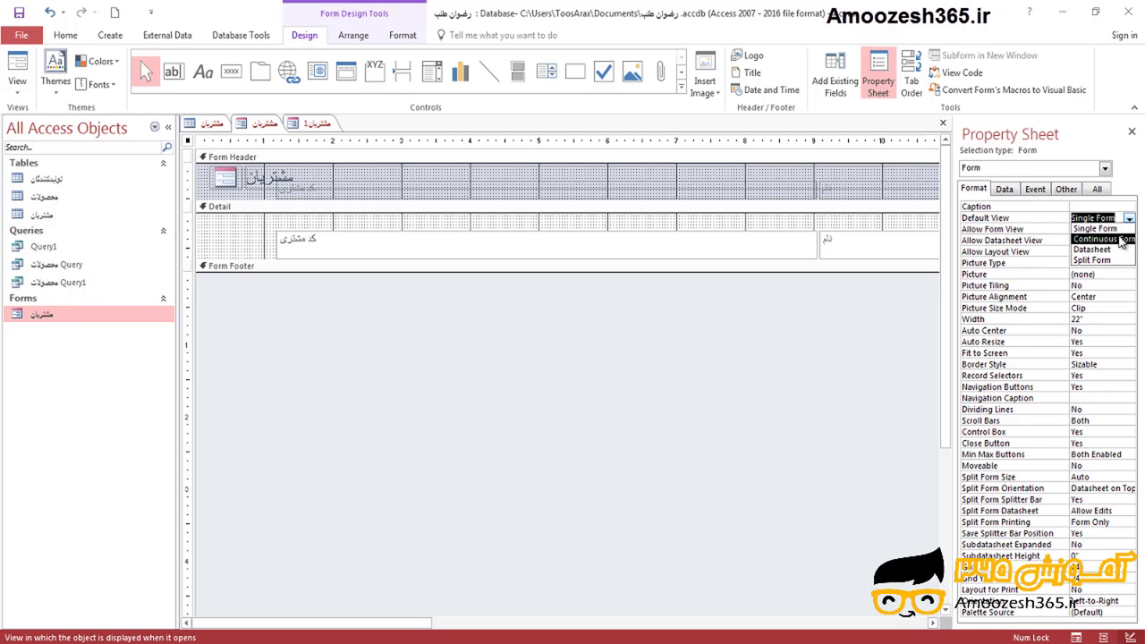
left_click(1120, 239)
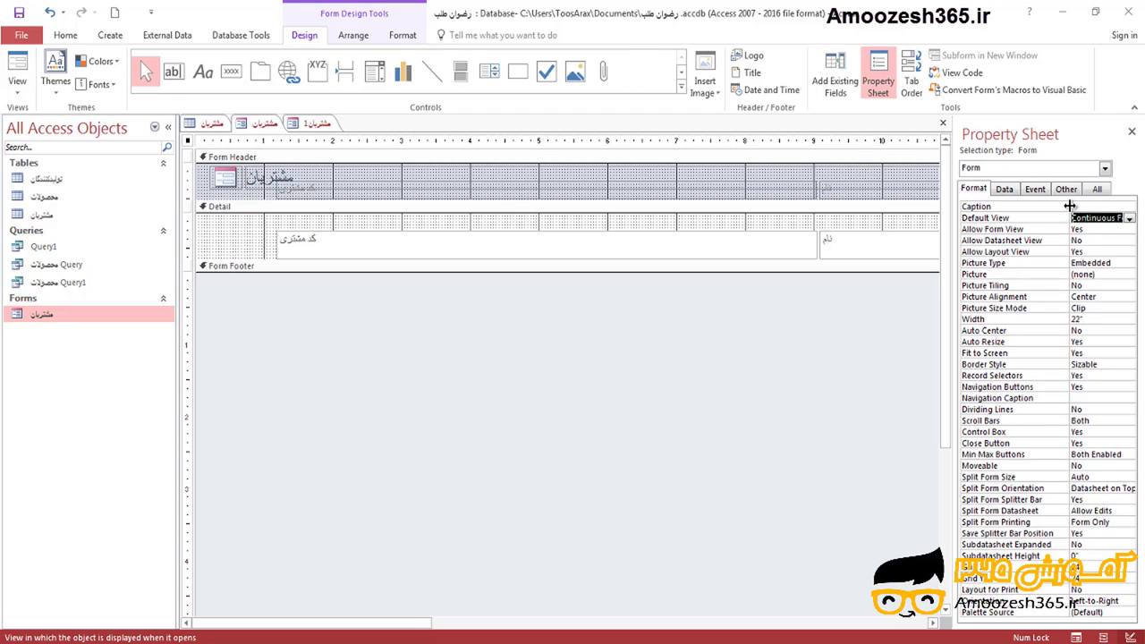
left_click_drag(1069, 206, 1053, 208)
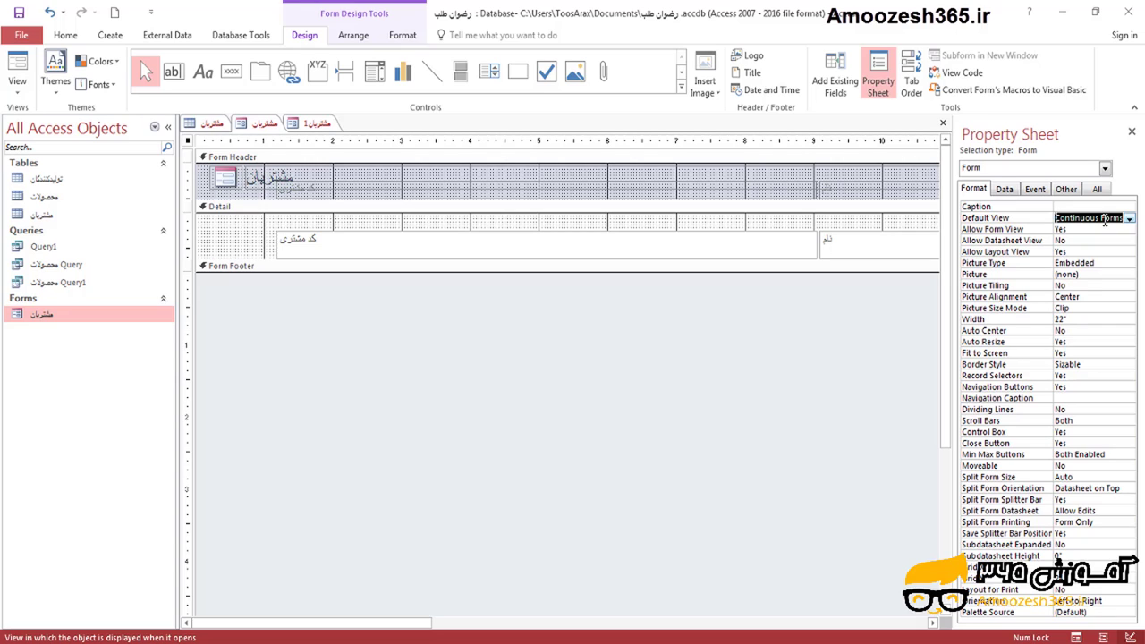
View the مشتریان form in Form View to check its continuous records.
right_click(242, 235)
left_click(256, 122)
right_click(254, 126)
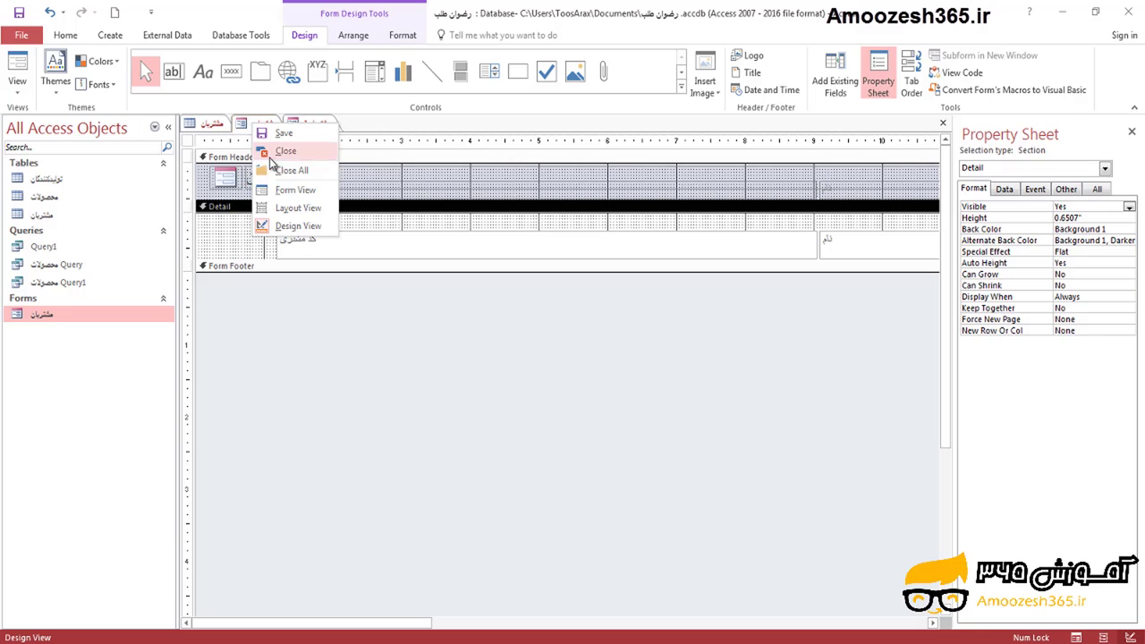
left_click(279, 189)
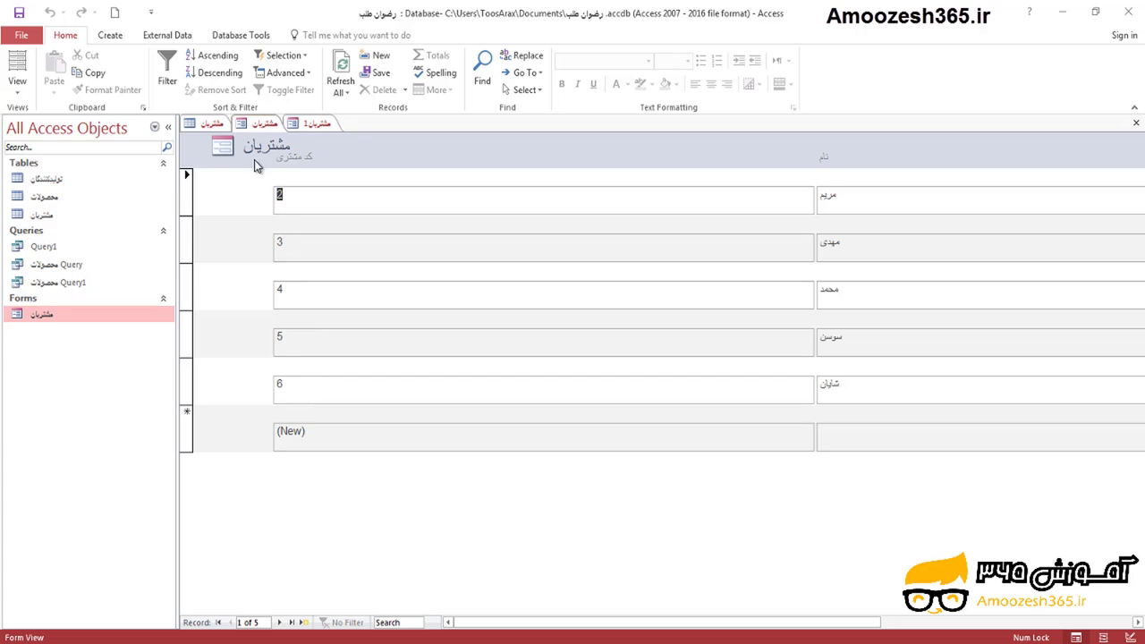
Back in Design View, set the form's Dividing Lines to Yes and display the form in Form View.
right_click(262, 125)
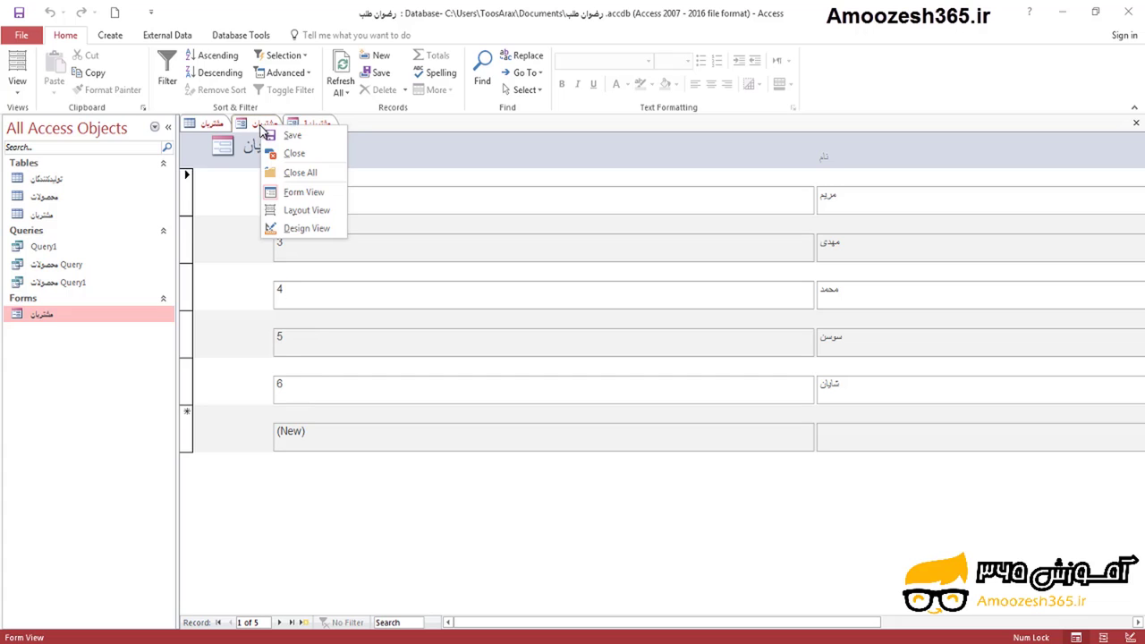
left_click(296, 231)
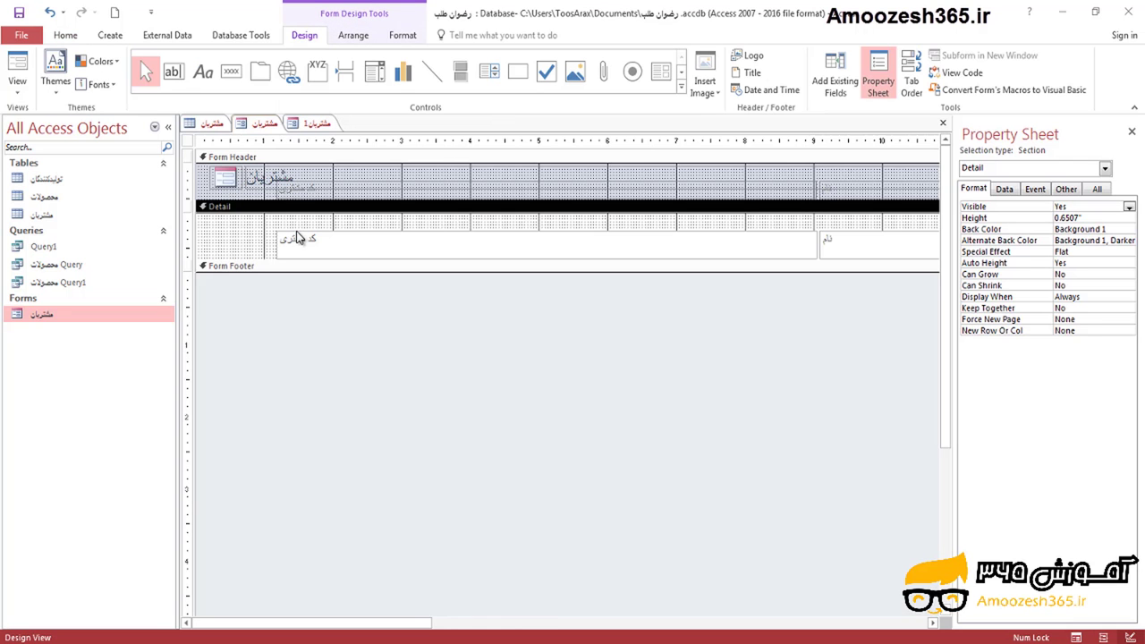
left_click(267, 130)
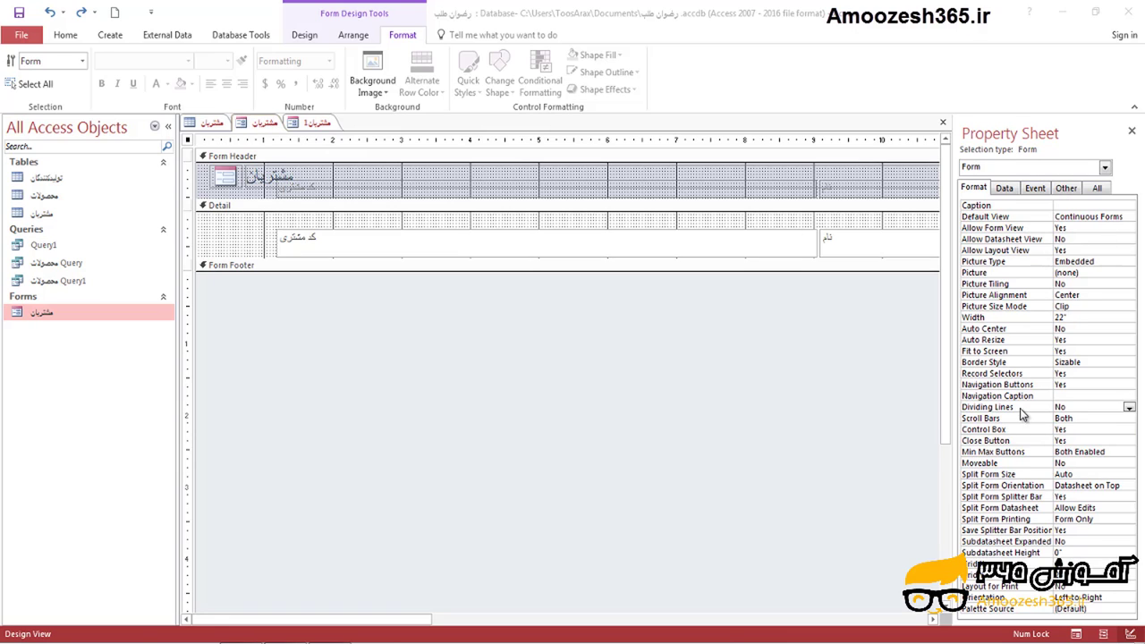
left_click(1129, 408)
left_click(1098, 418)
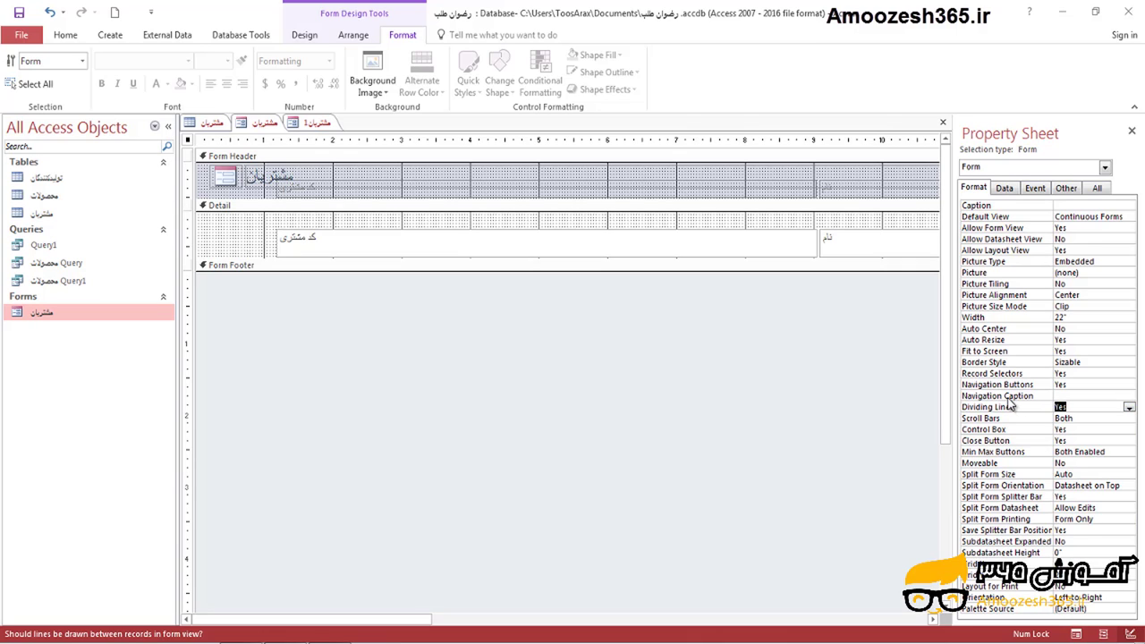
right_click(255, 123)
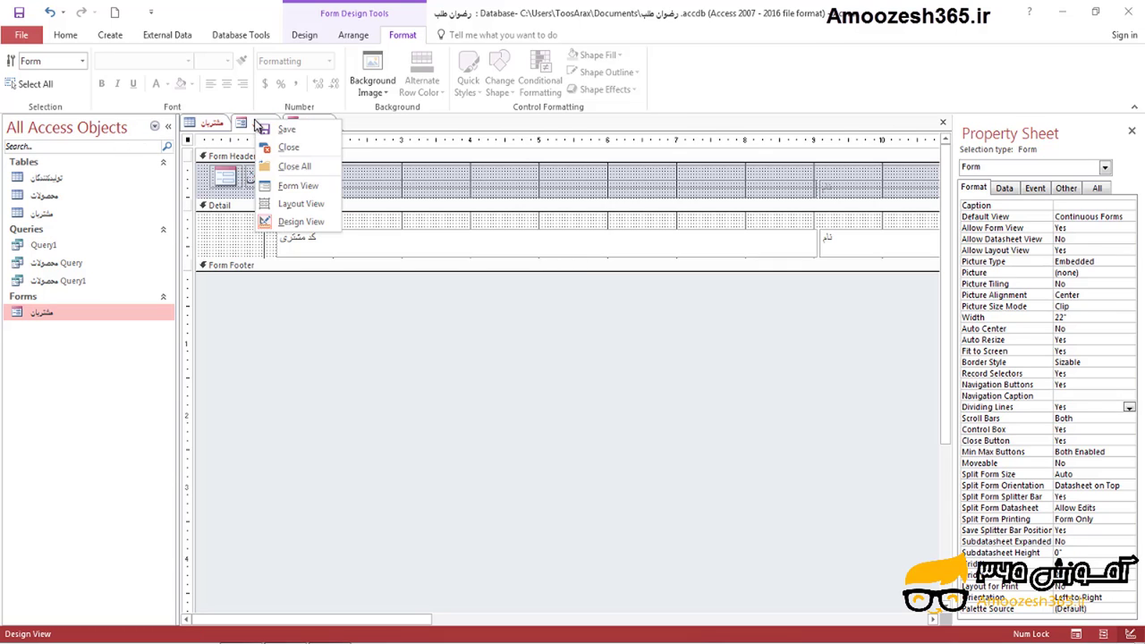
left_click(279, 185)
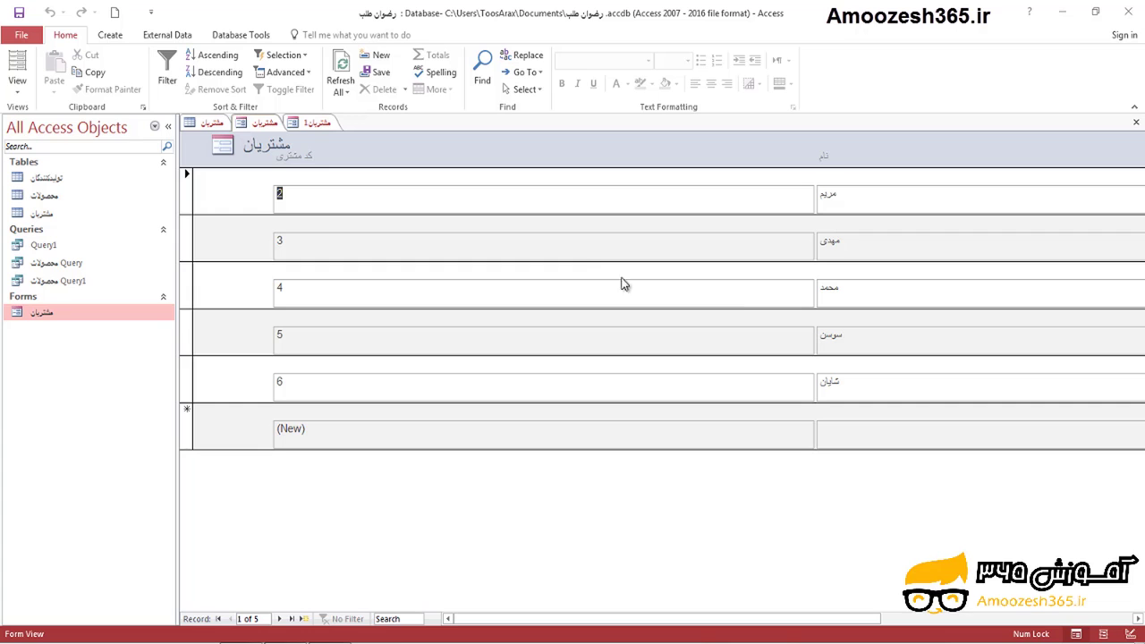
In Design View, set the مشتریان form's Default View to Split Form and display the form in Form View.
right_click(264, 123)
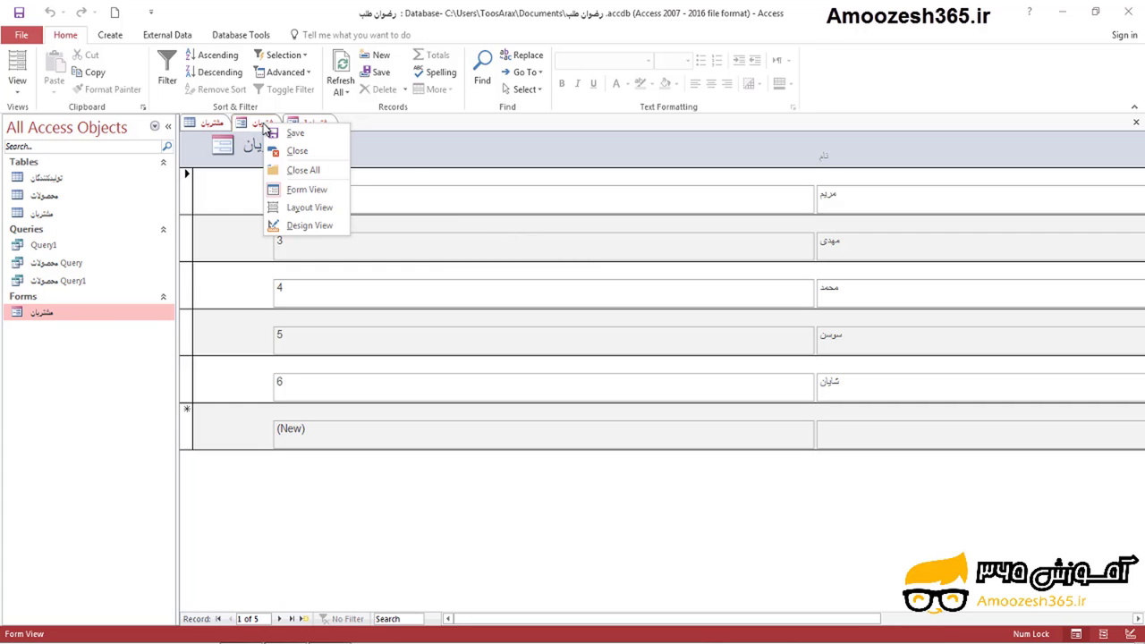
left_click(296, 225)
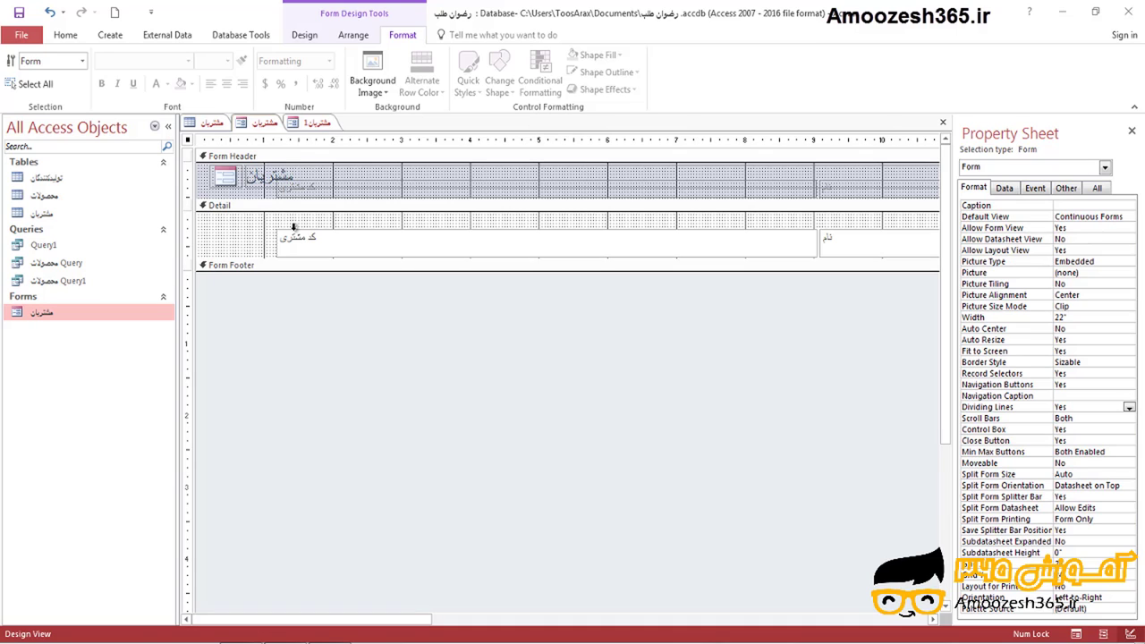
left_click(975, 190)
left_click(993, 217)
left_click(1130, 217)
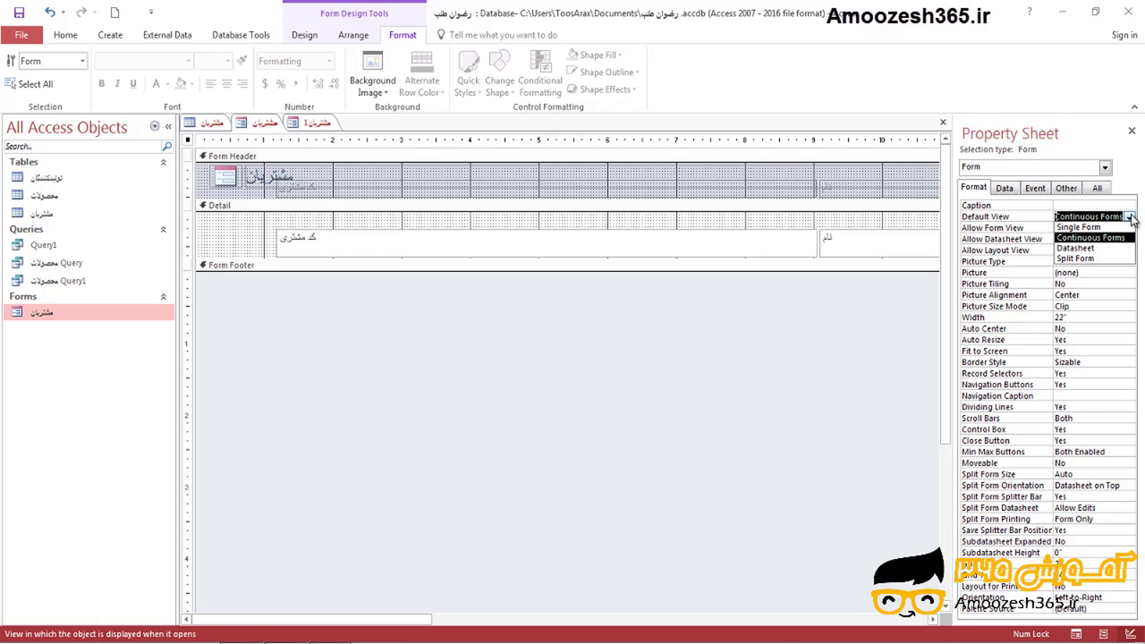
left_click(1100, 258)
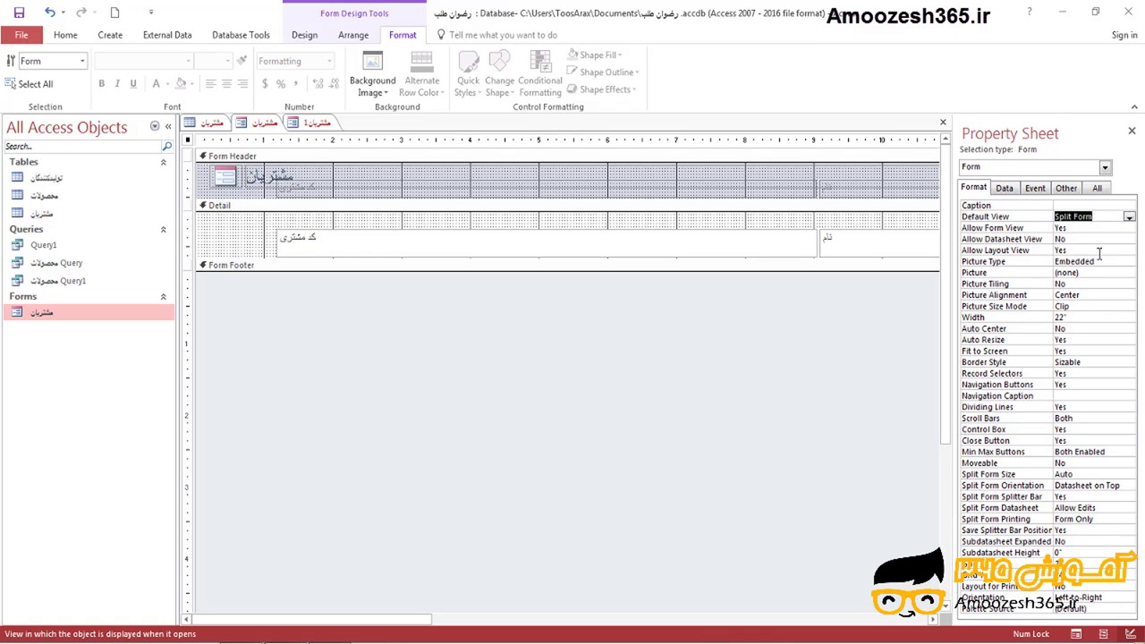
right_click(264, 129)
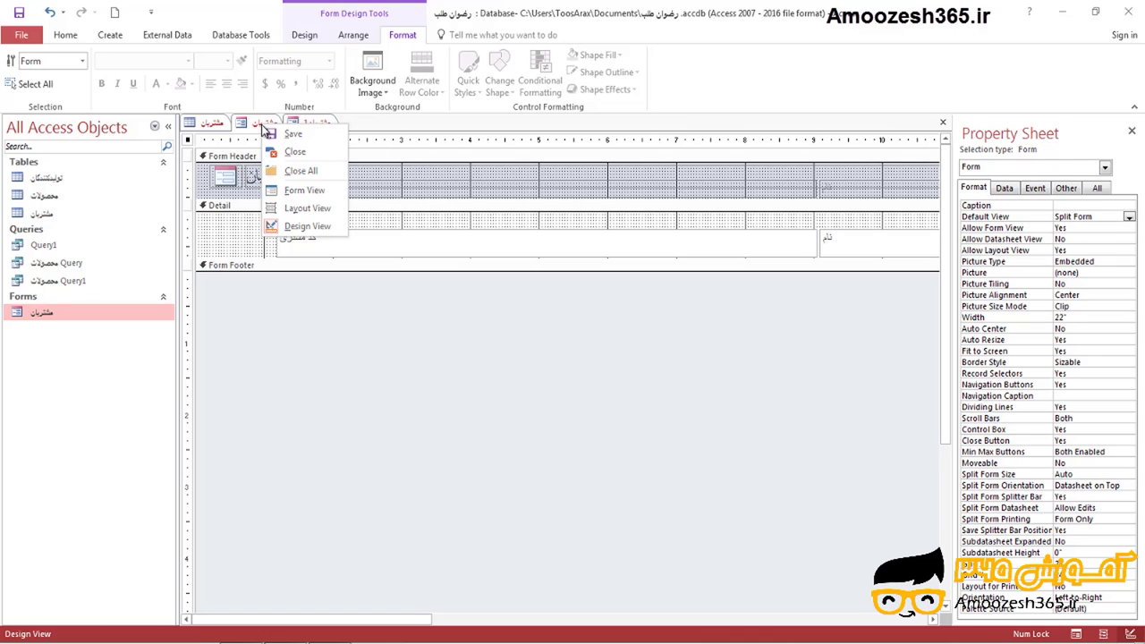
left_click(296, 189)
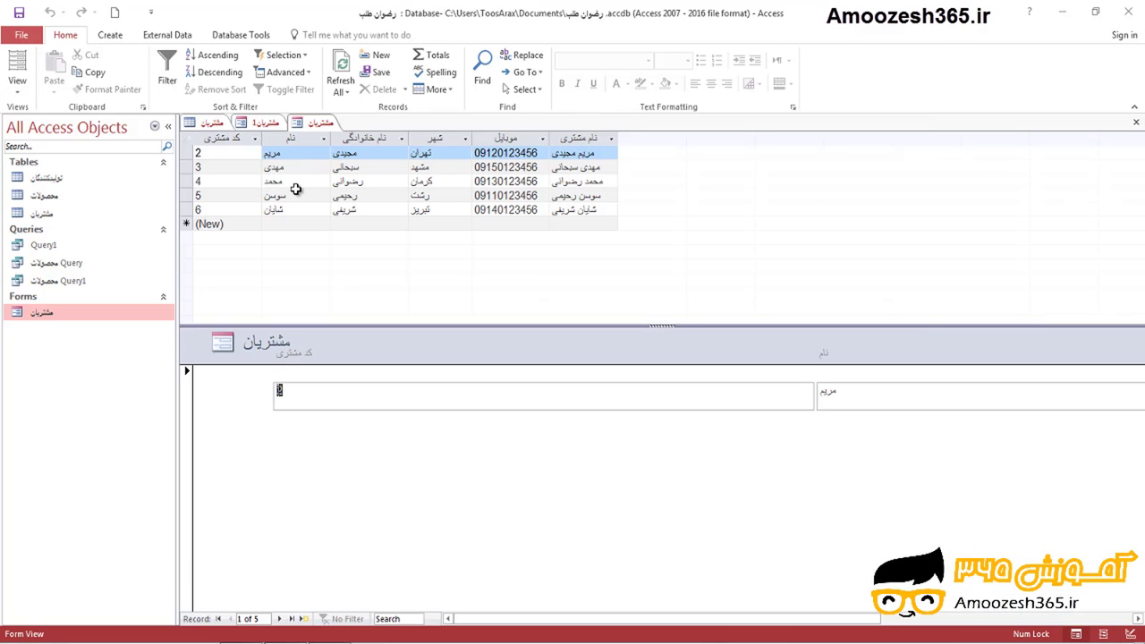
Select the customer records one after another, 2 through 6, in the split form's datasheet to check the matching form details.
left_click(190, 153)
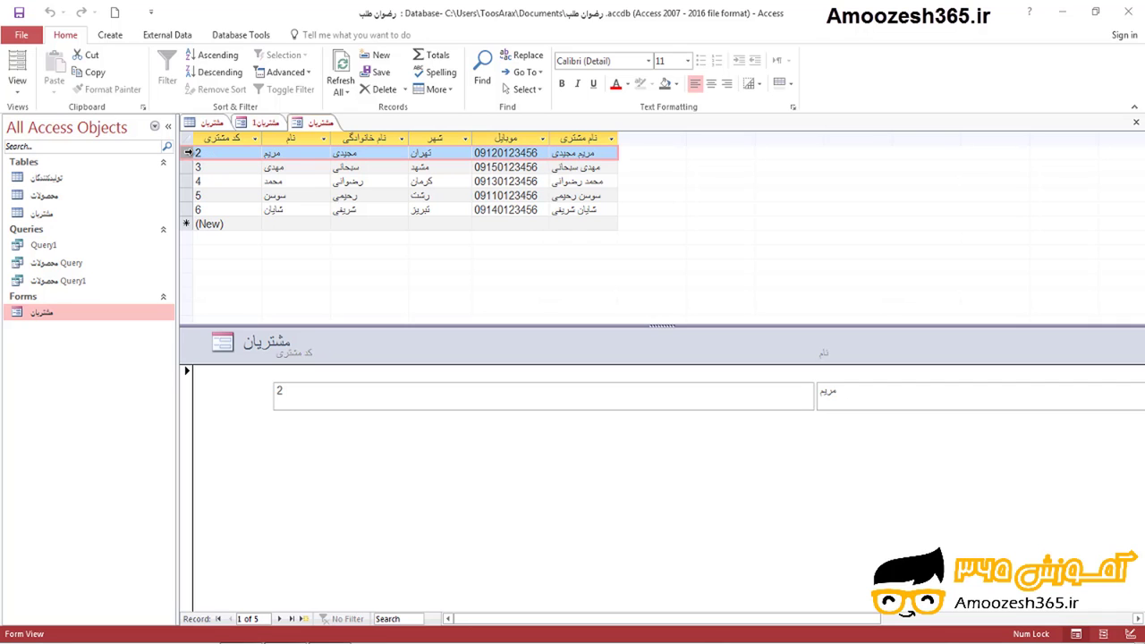
left_click(190, 167)
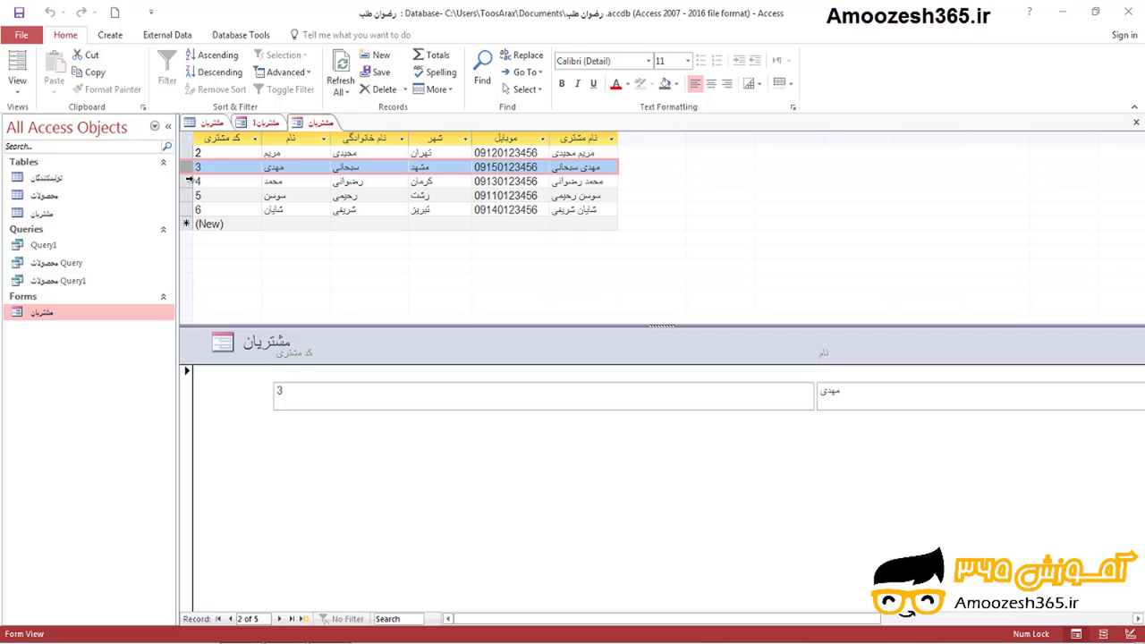
left_click(188, 184)
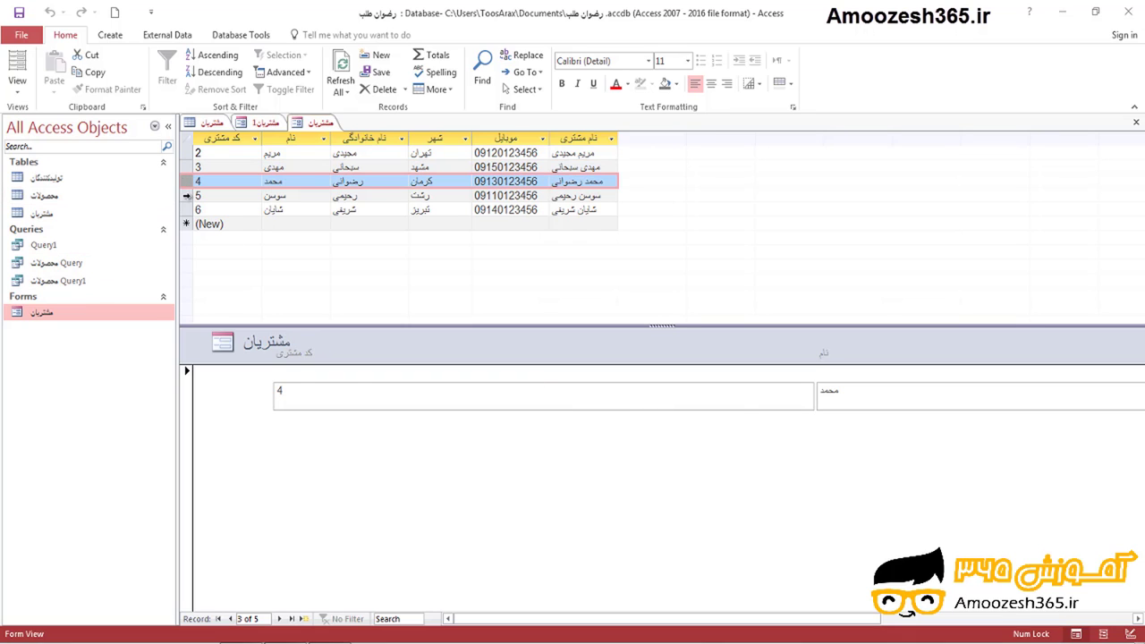
left_click(187, 195)
left_click(188, 210)
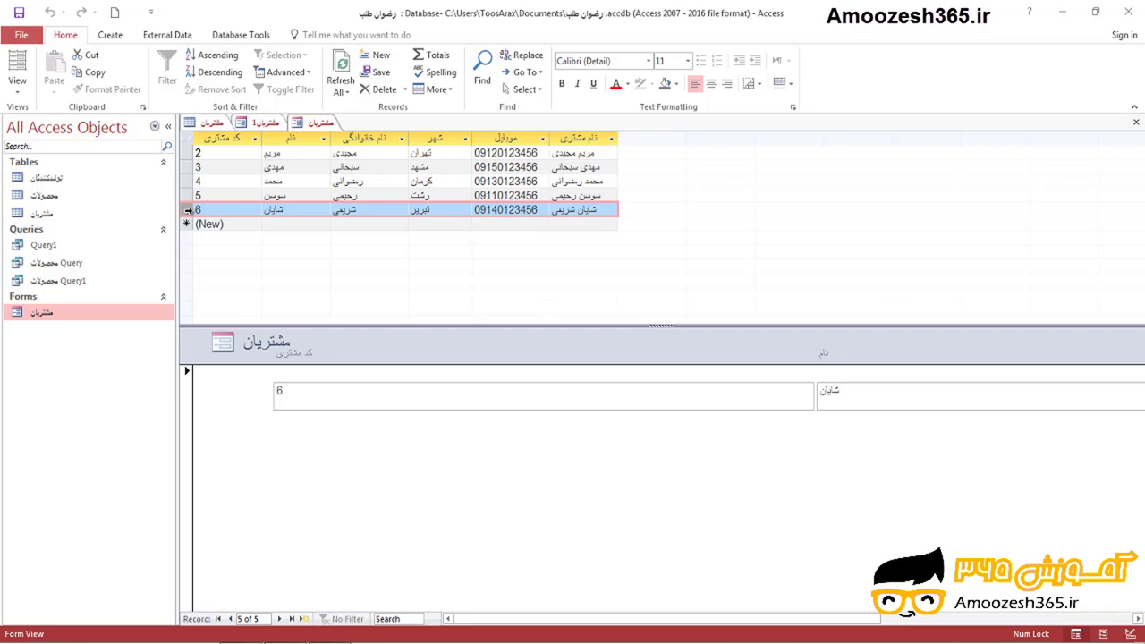
Create a new form from the مشتریان data using the Split Form type.
left_click(110, 37)
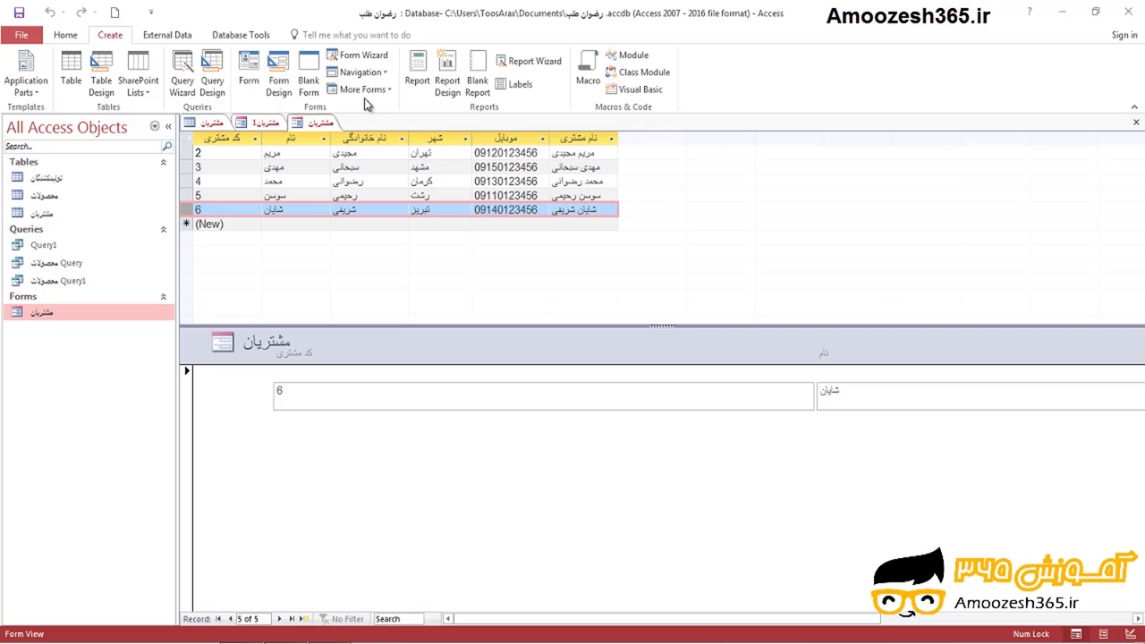
left_click(389, 91)
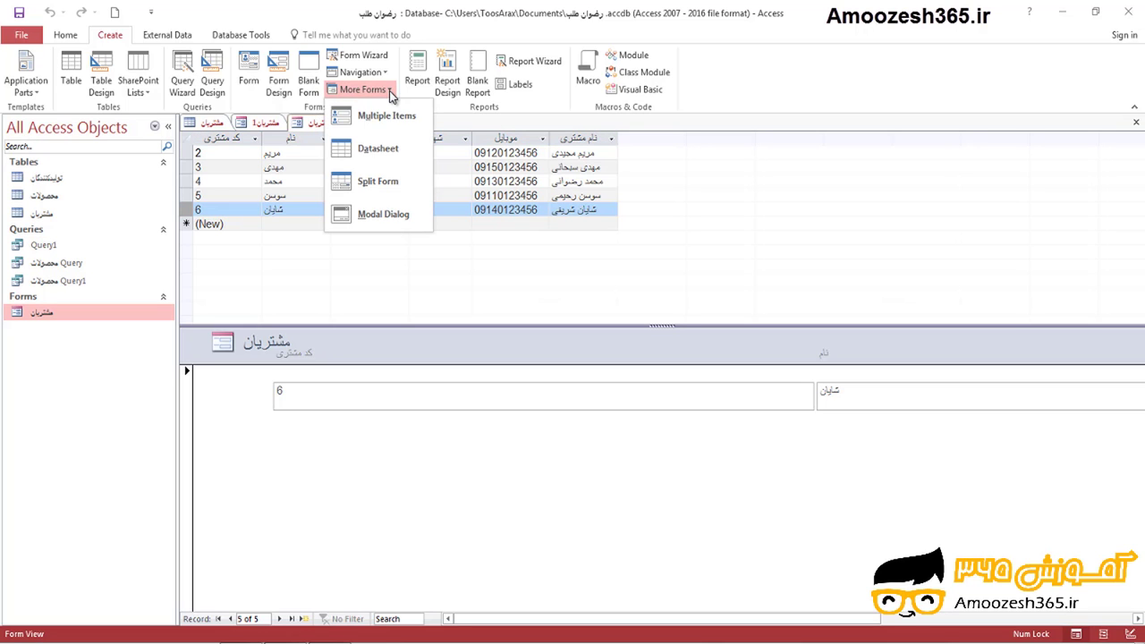
left_click(362, 183)
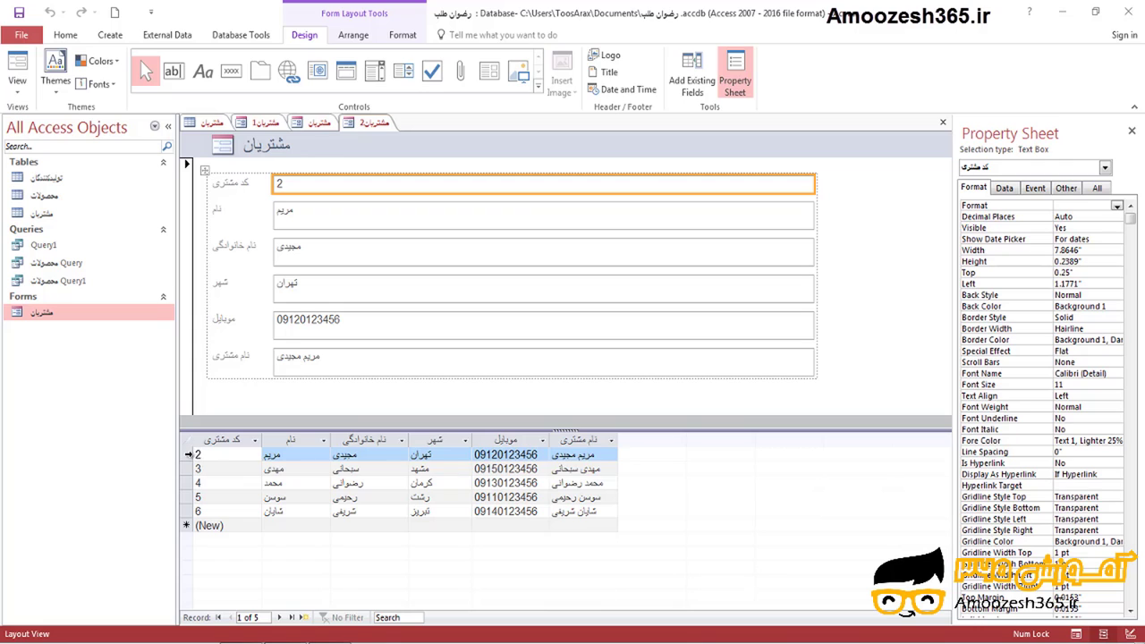
Go through customer records 2 to 6 in the new split form's datasheet to compare them with the single-record fields.
left_click(188, 455)
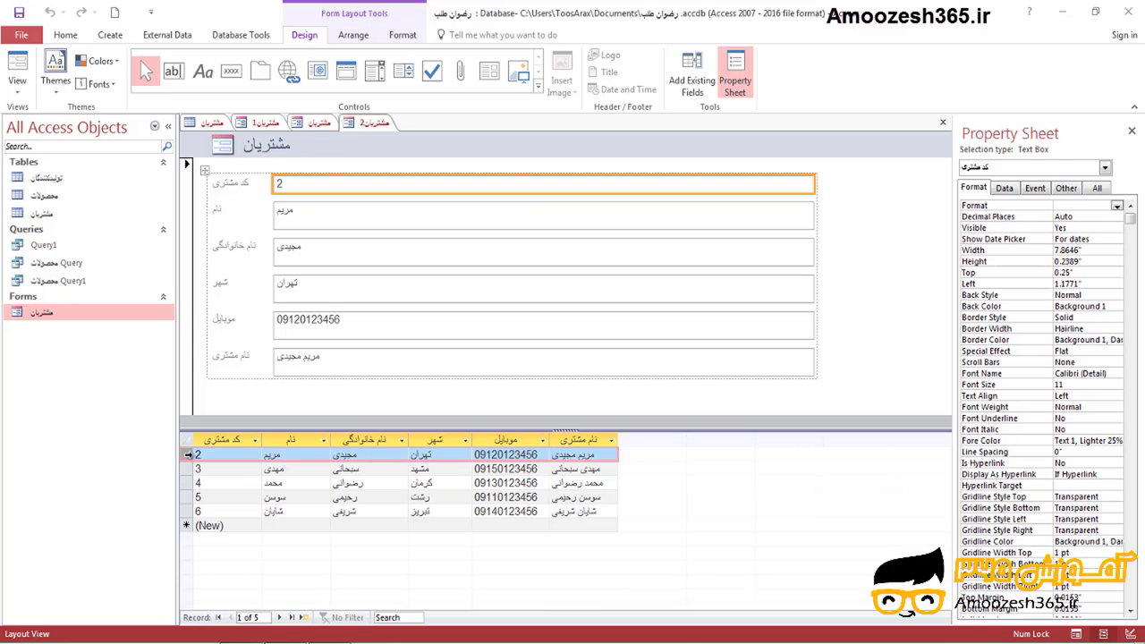
left_click(187, 468)
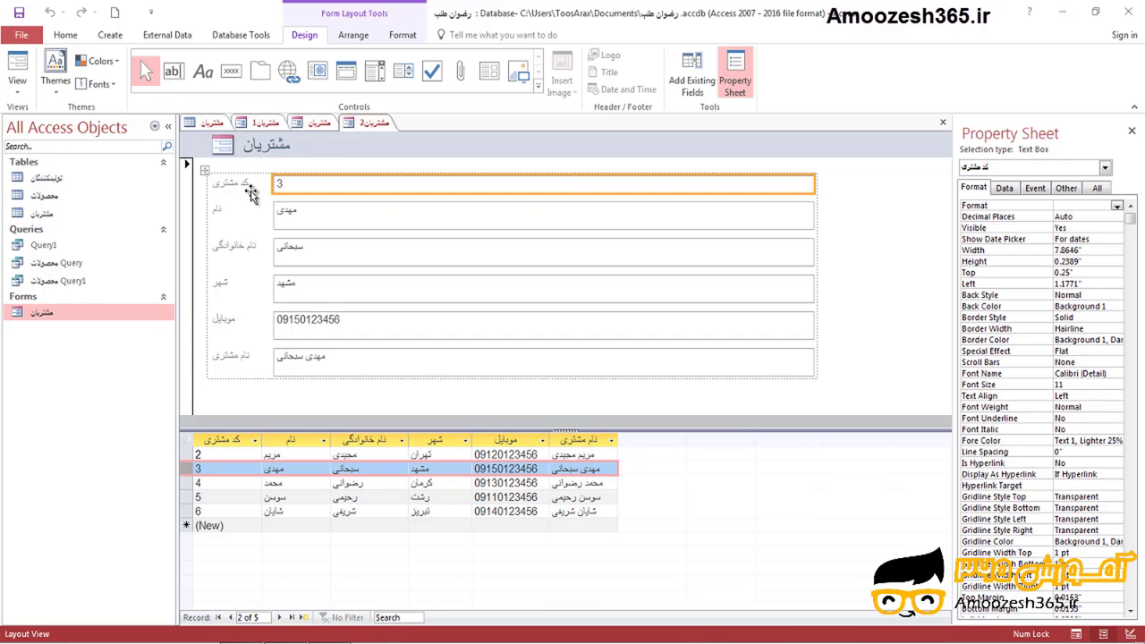
left_click(213, 483)
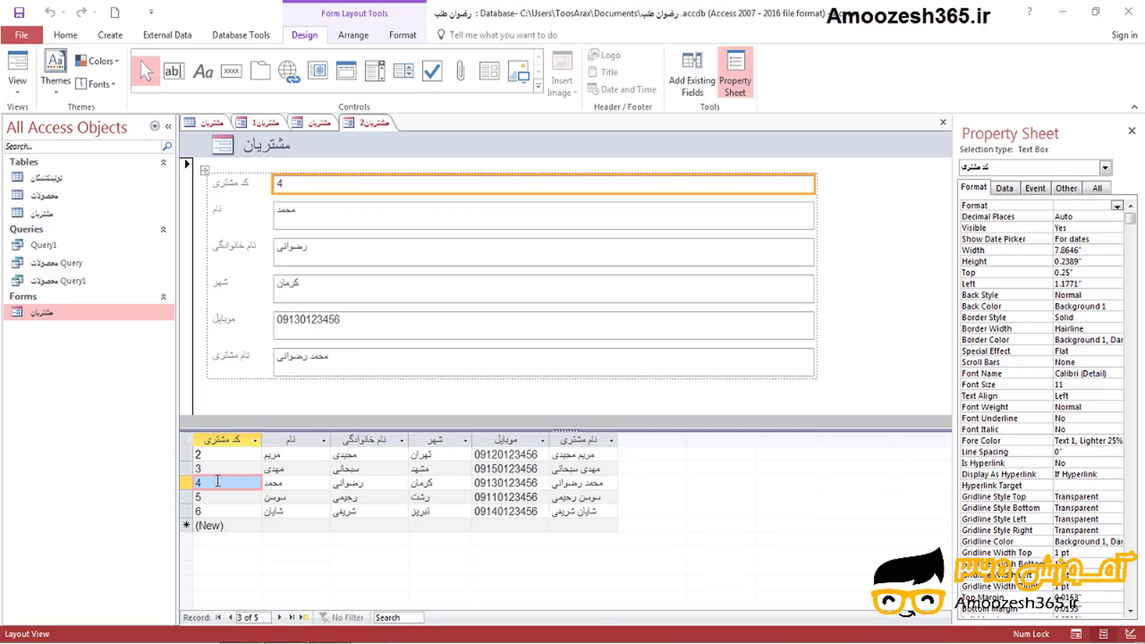
left_click(275, 497)
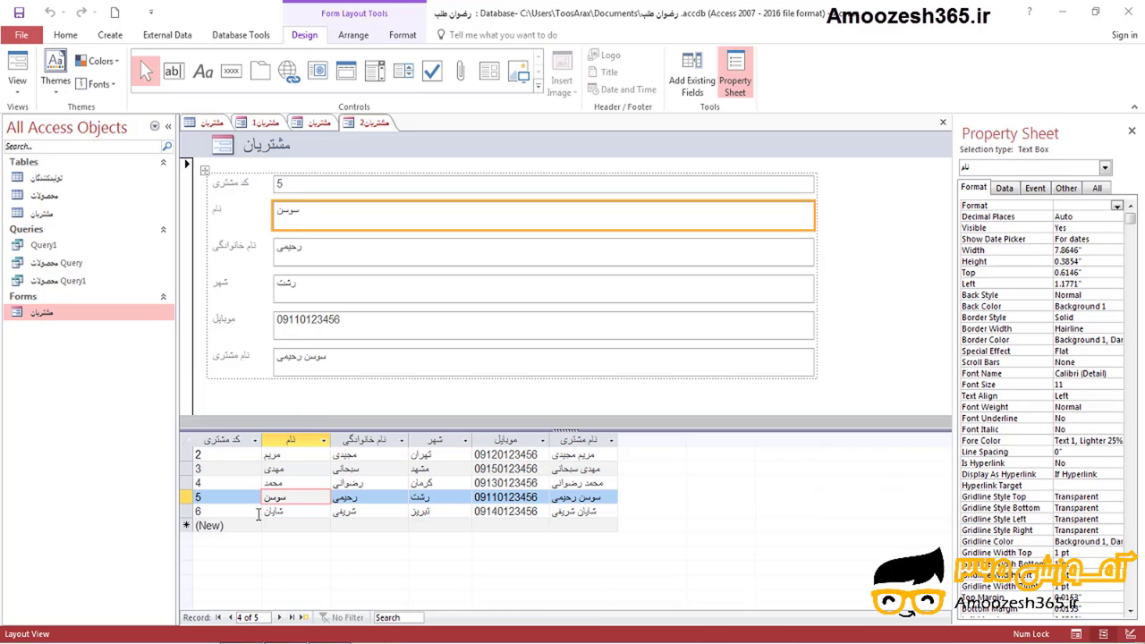
left_click(281, 511)
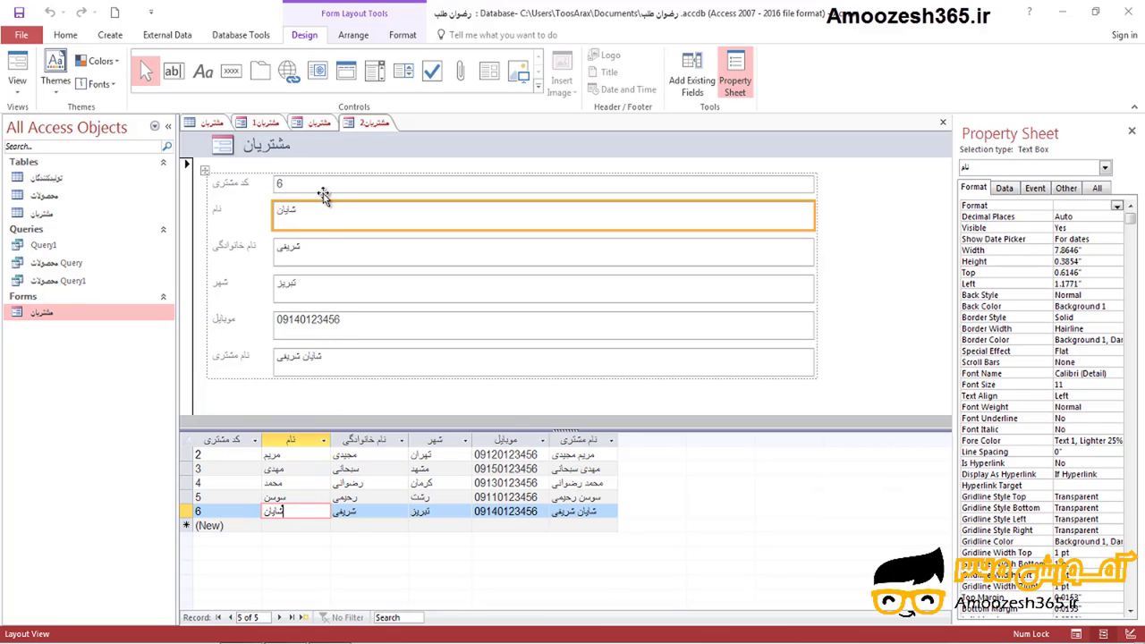